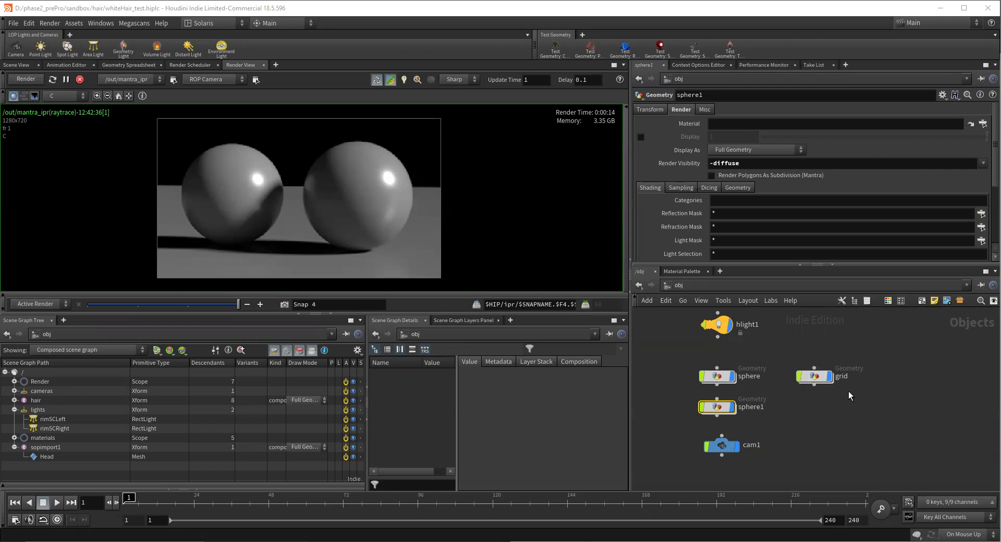
# Prefix sphere1's Render Visibility with '-' so it reads -diffuse, hiding it from diffuse rays.
pyautogui.moveTo(720, 407)
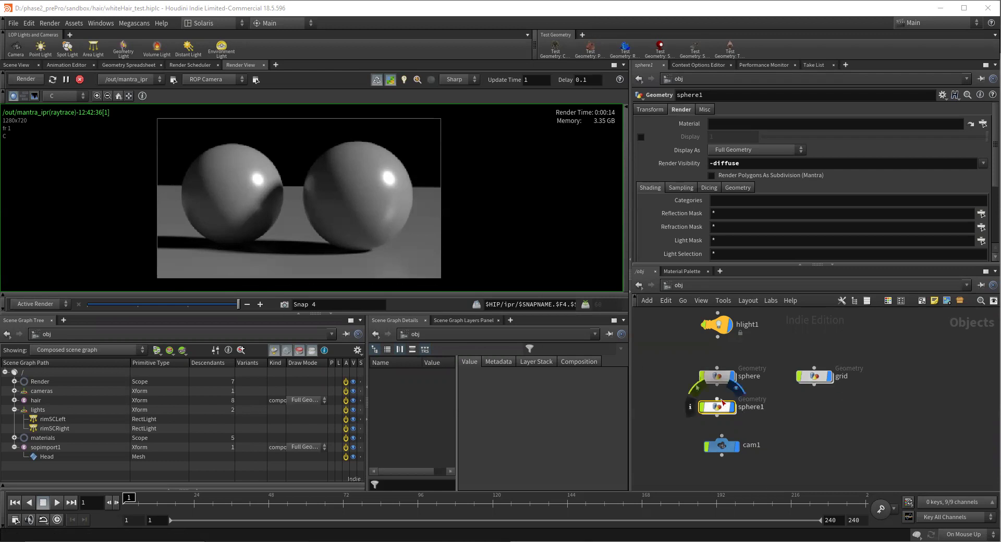
pyautogui.click(712, 163)
pyautogui.write('-')
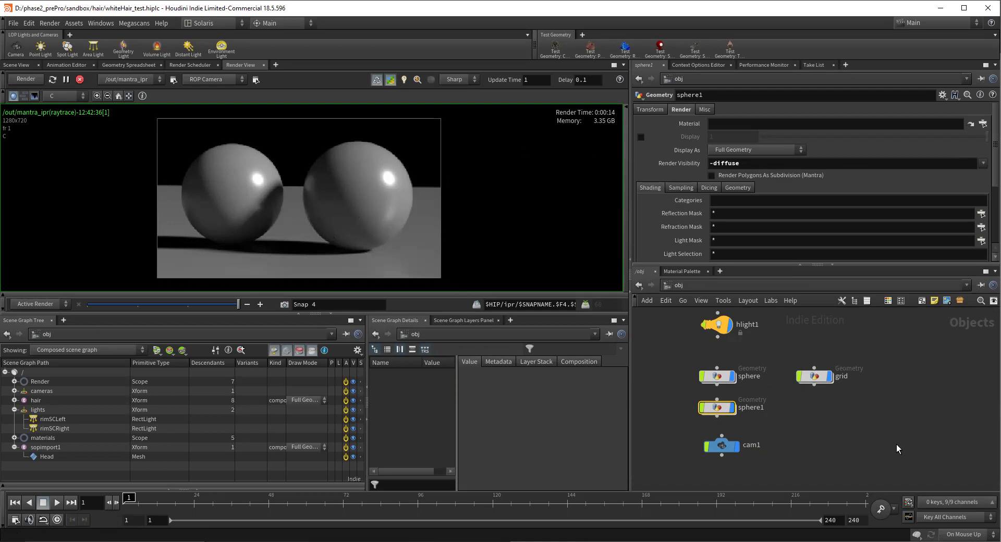
# Make principledshader1's Base Color pink (0.471, 0.256, 0.256): value 0.471, saturation 0.456.
pyautogui.doubleClick(720, 411)
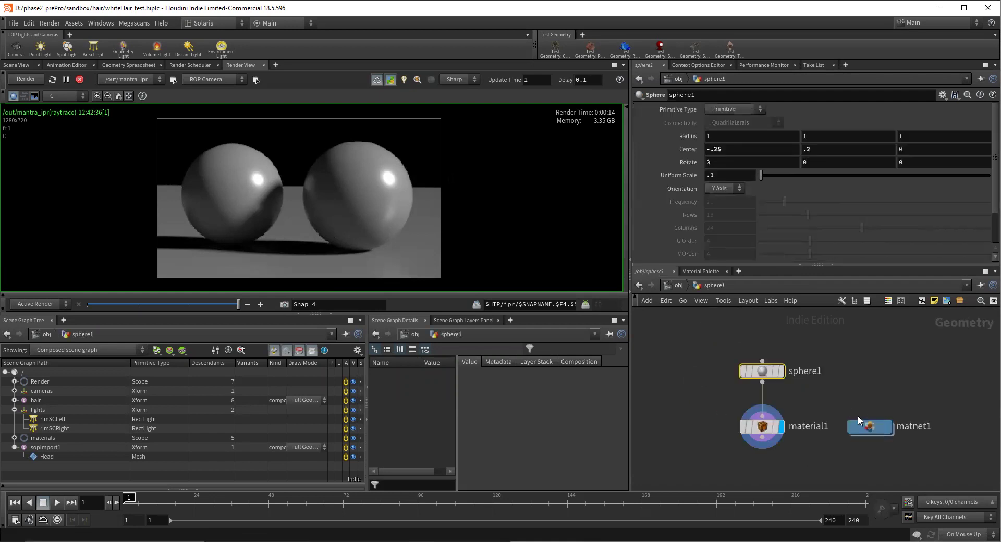
pyautogui.doubleClick(860, 419)
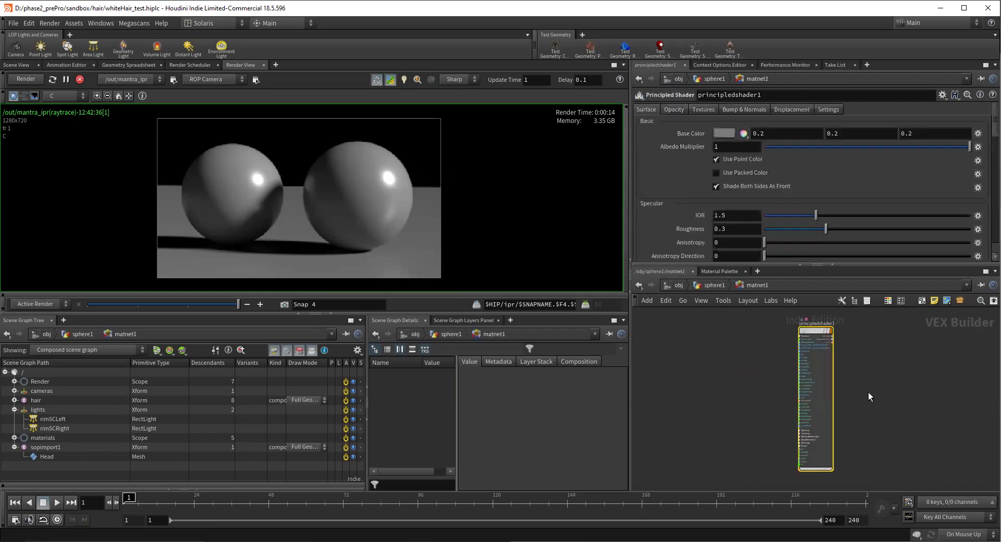
pyautogui.click(724, 133)
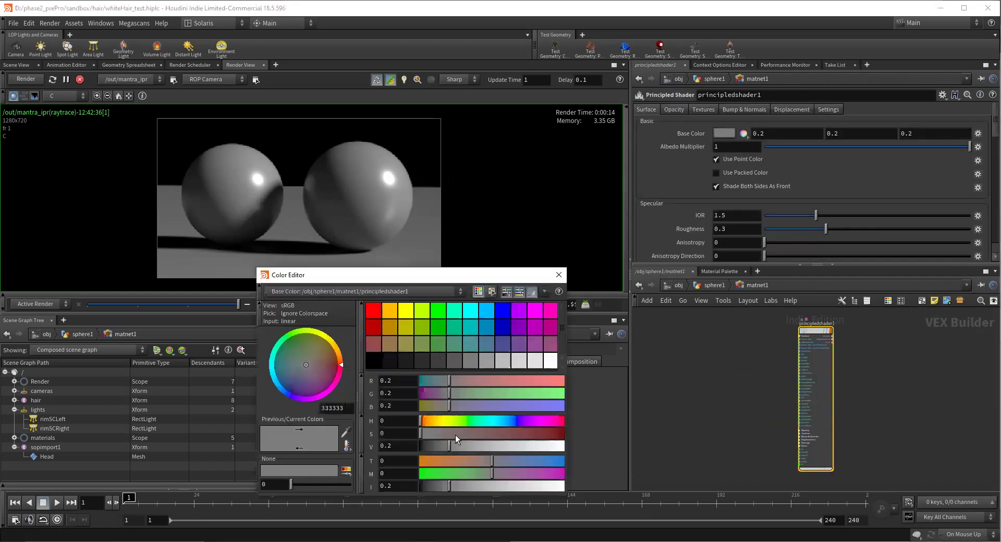
pyautogui.moveTo(456, 442); pyautogui.dragTo(488, 444)
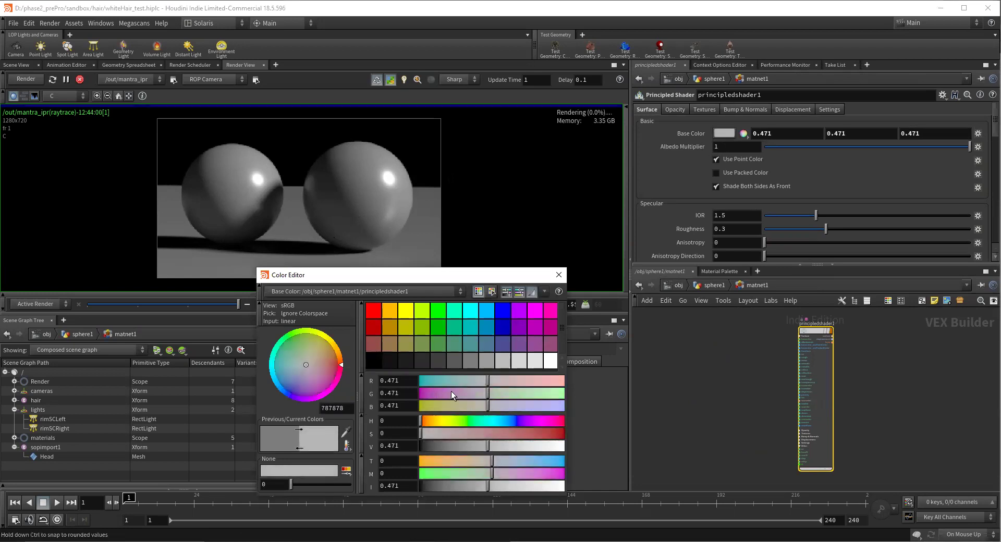
pyautogui.click(486, 431)
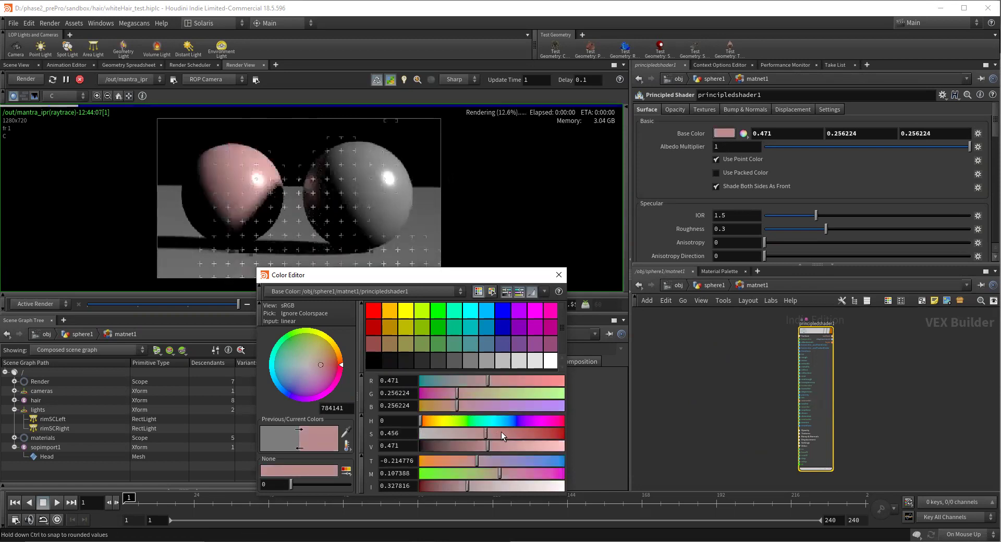
pyautogui.click(559, 276)
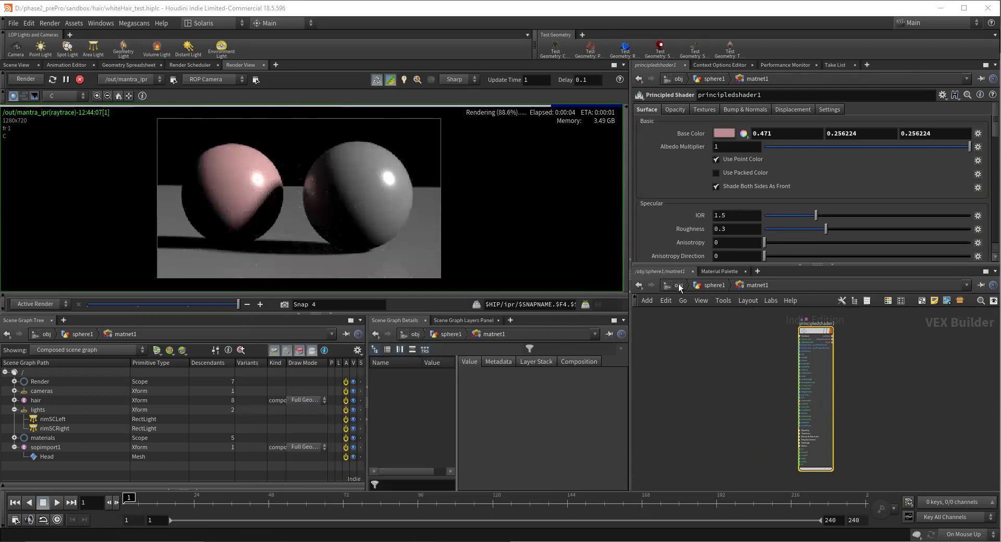
# Back at /obj, set sphere1's Render Visibility to * (visible to all).
pyautogui.click(678, 285)
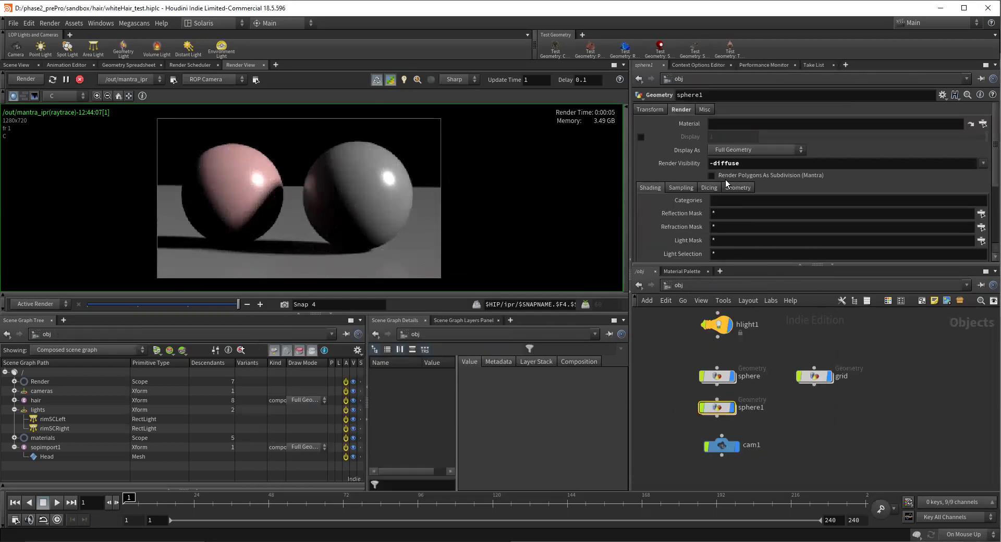
pyautogui.click(982, 163)
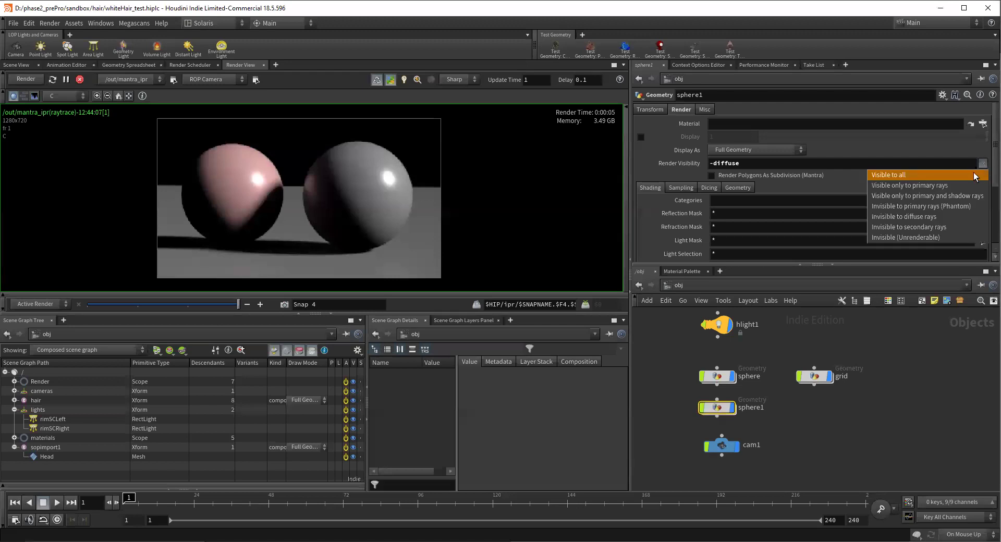
pyautogui.click(971, 175)
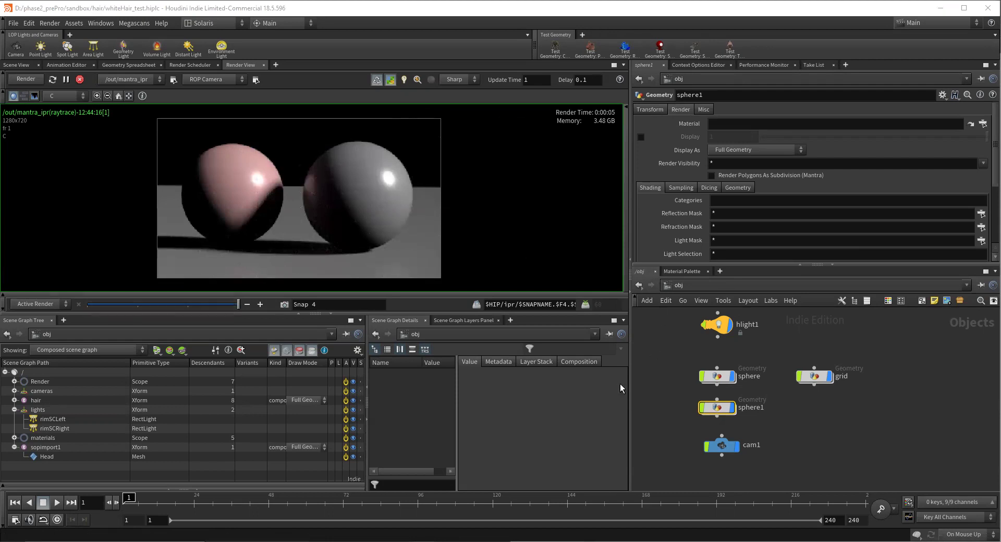
# Stop the IPR render and start it again from scratch.
pyautogui.click(656, 378)
pyautogui.click(80, 80)
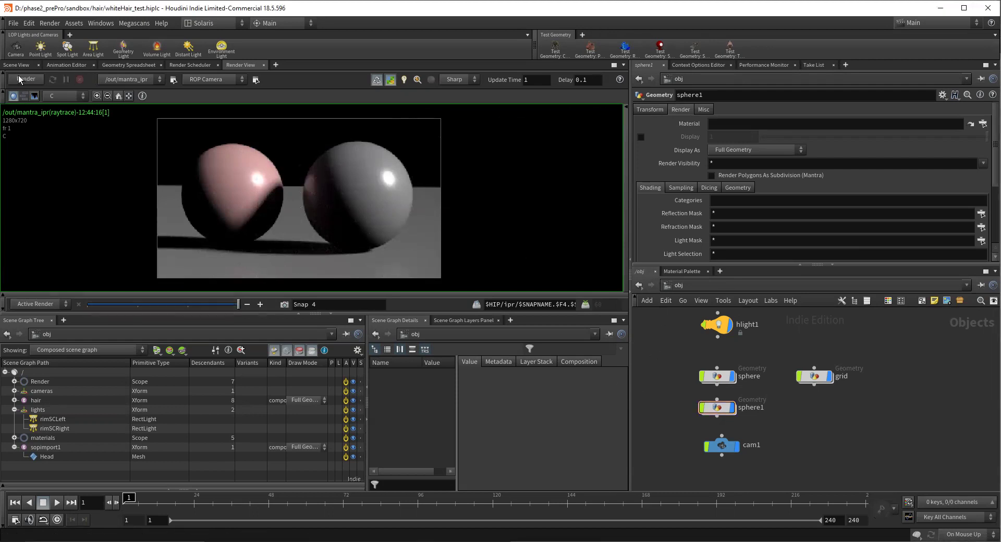
pyautogui.click(23, 78)
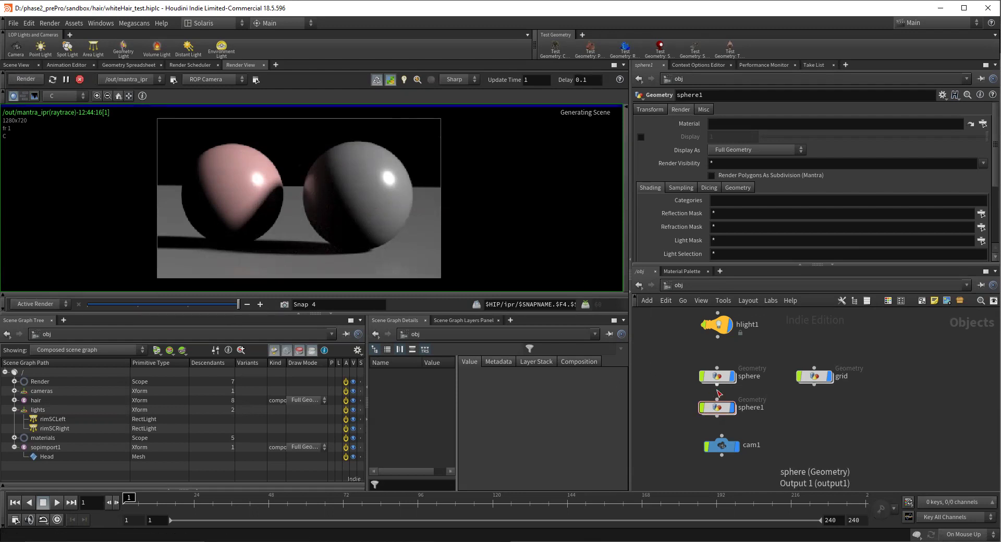
# On mantra_ipr, try Diffuse Limit 0 and 2, leaving it at 1.
pyautogui.click(682, 288)
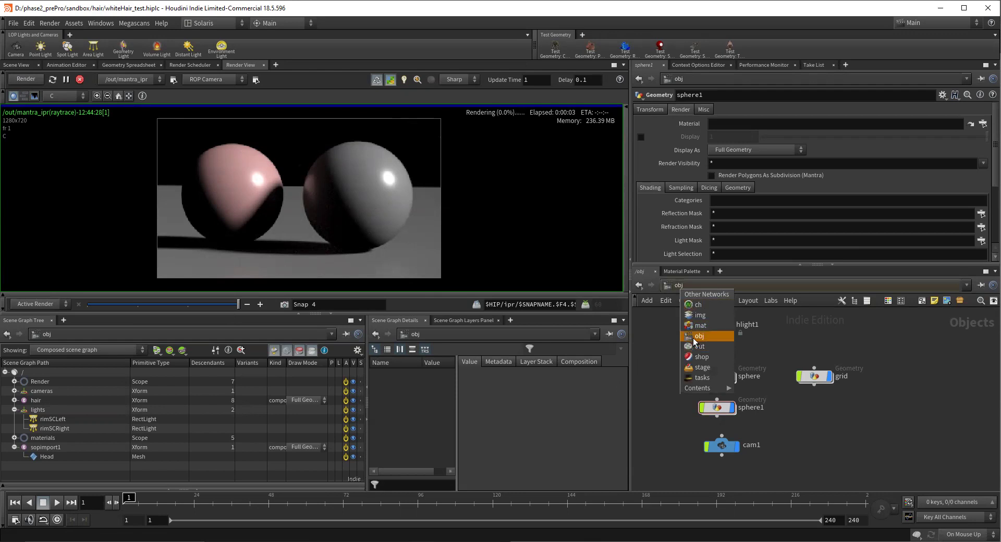
pyautogui.click(694, 346)
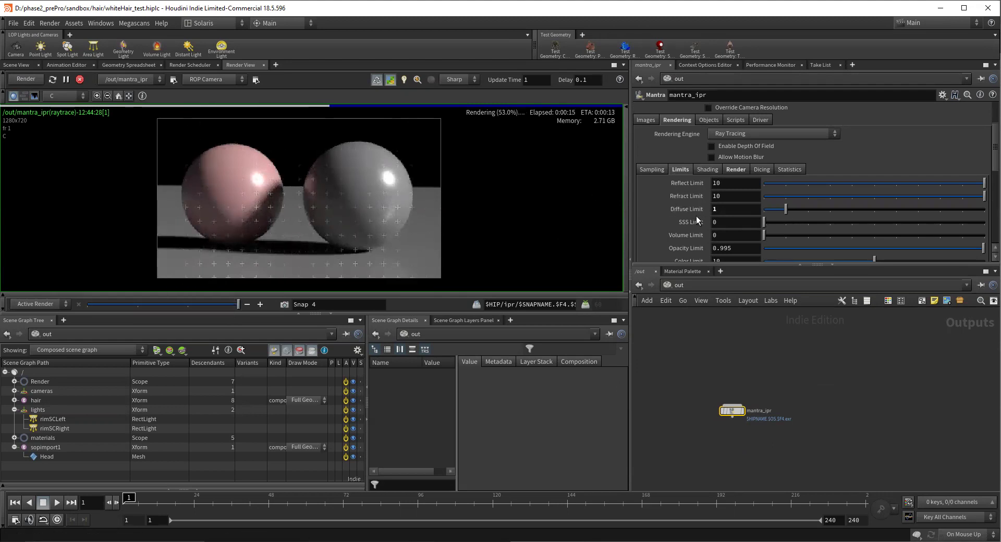
pyautogui.click(766, 211)
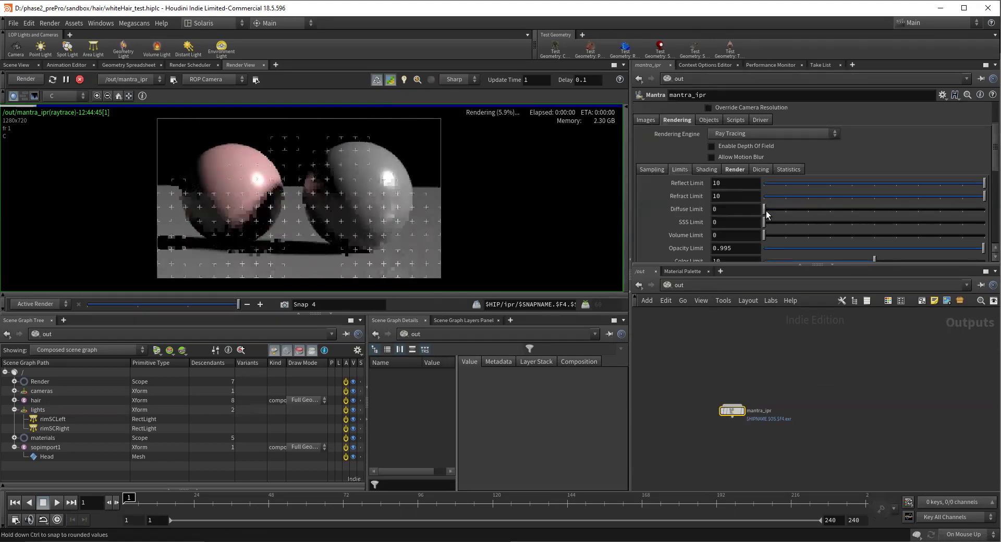
pyautogui.moveTo(766, 211); pyautogui.dragTo(787, 215)
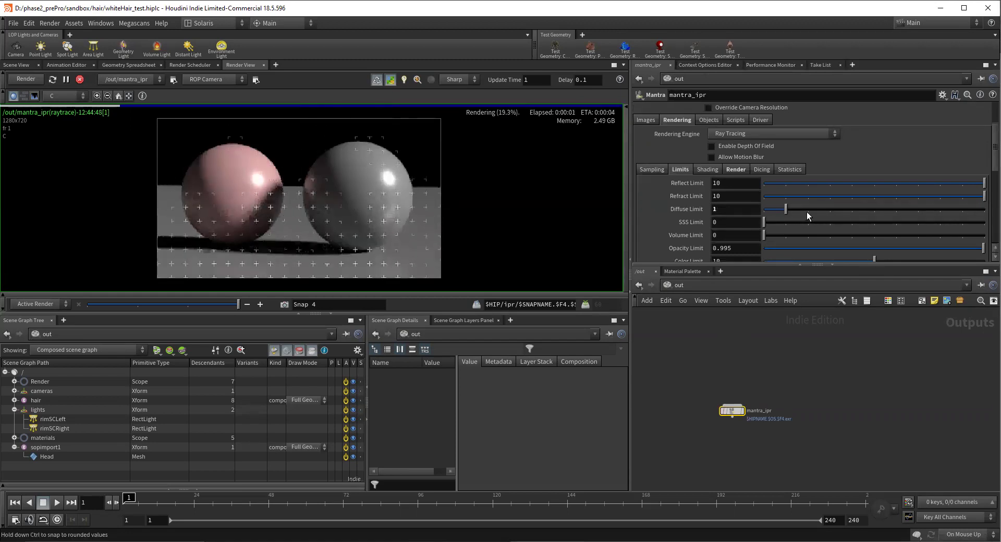
pyautogui.click(807, 212)
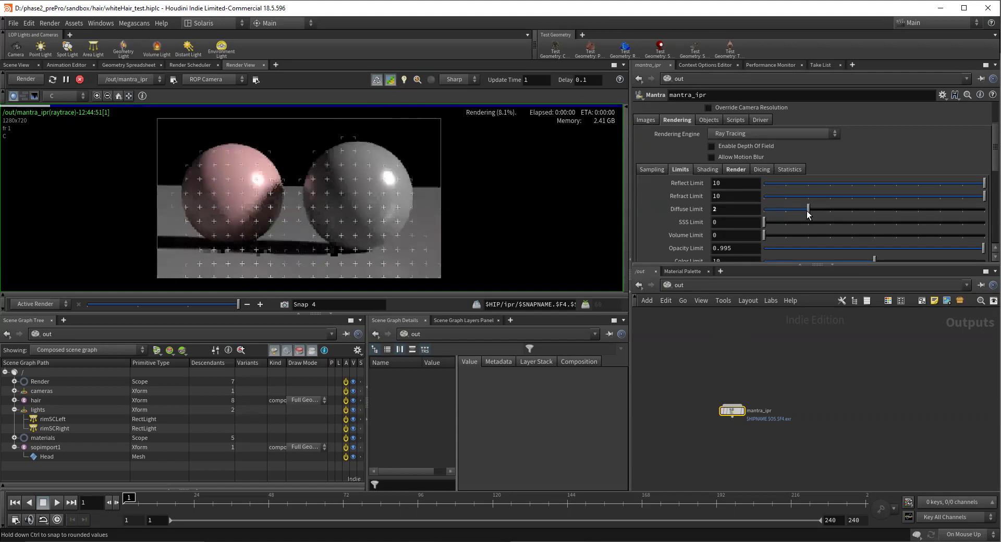
pyautogui.moveTo(807, 211); pyautogui.dragTo(785, 211)
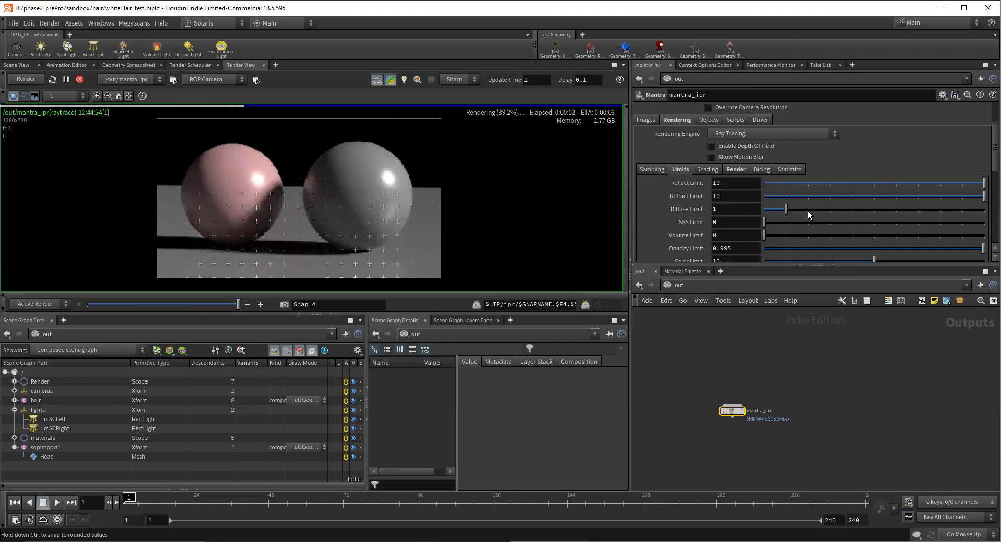
pyautogui.click(697, 288)
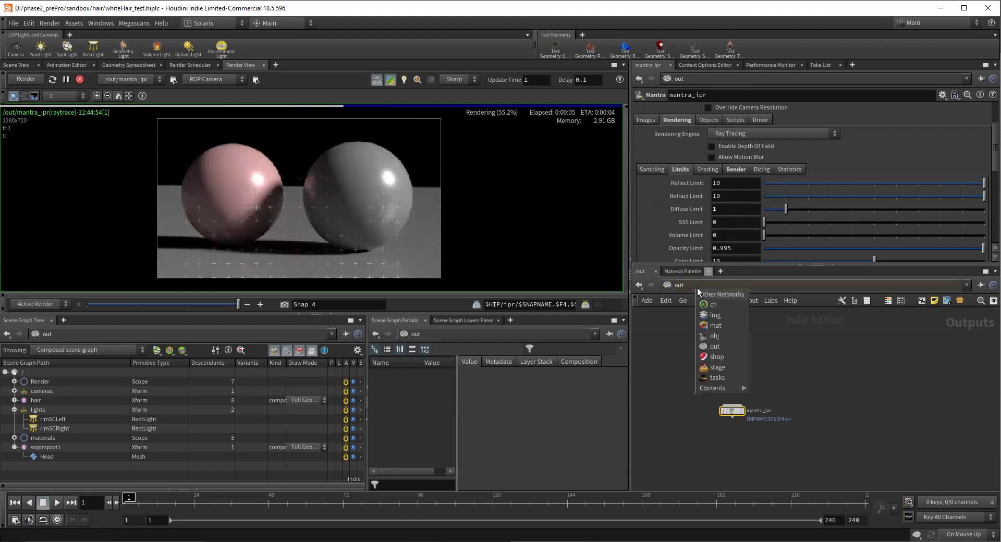
# At /obj, move the grid node beside sphere1, undo the stray wire, and select sphere1.
pyautogui.click(714, 336)
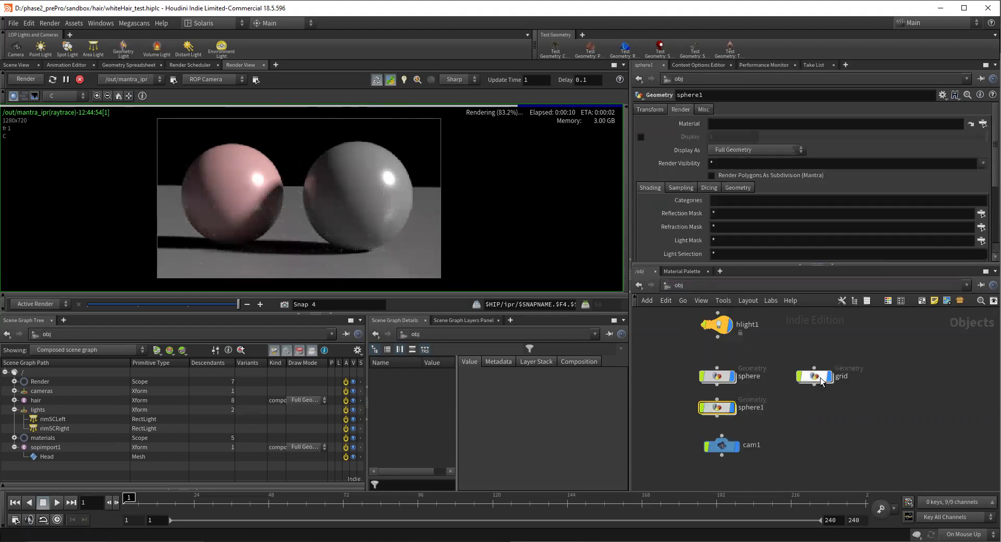
pyautogui.moveTo(822, 382); pyautogui.dragTo(805, 414)
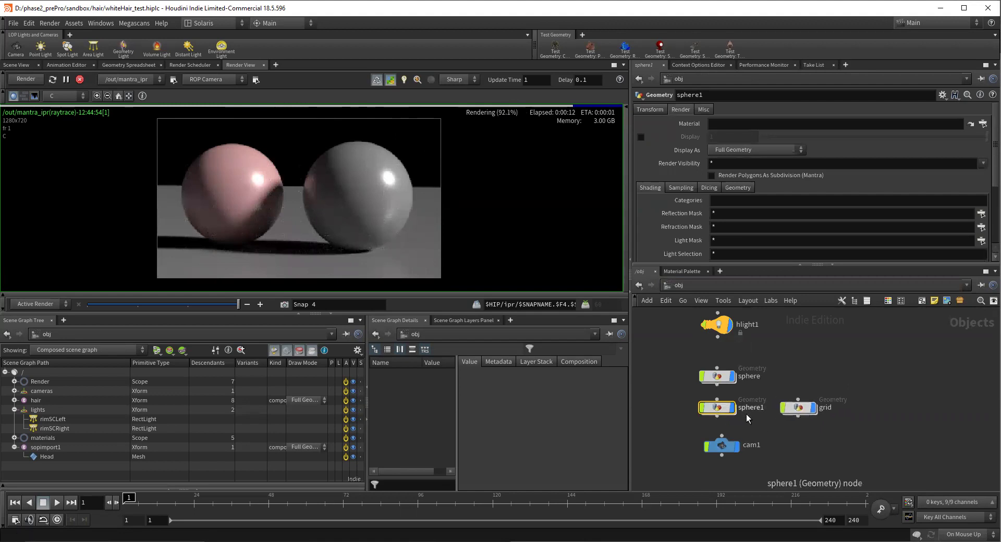
pyautogui.moveTo(736, 413)
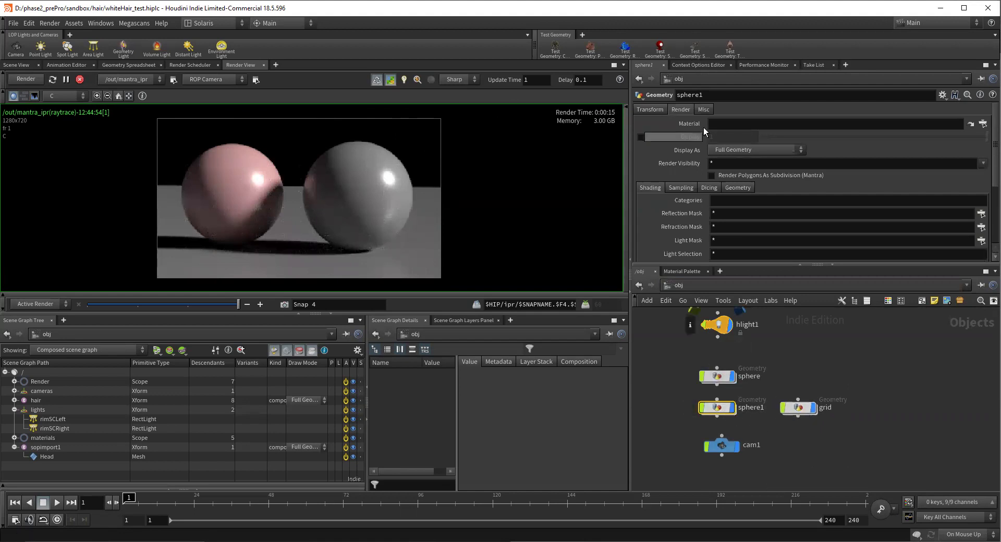
pyautogui.click(717, 376)
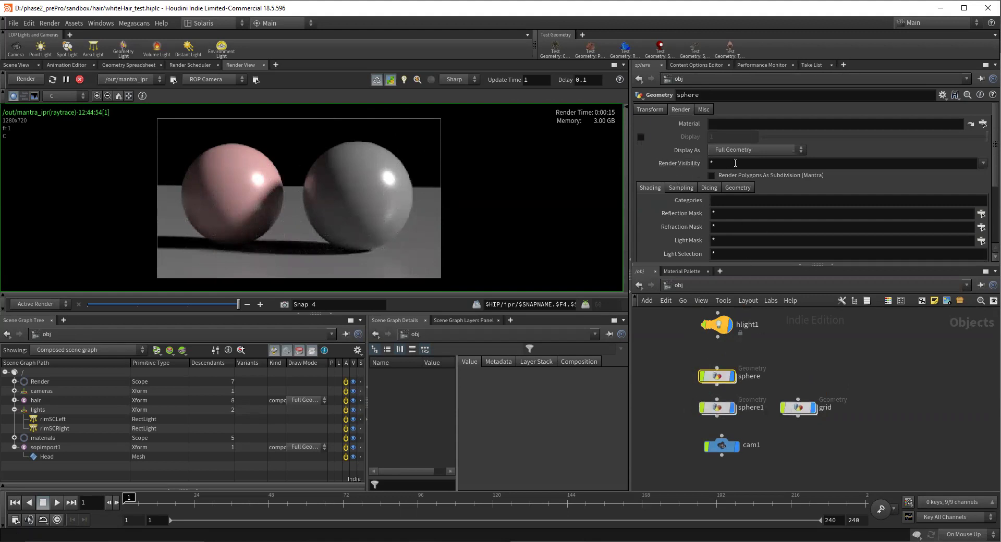
pyautogui.click(717, 400)
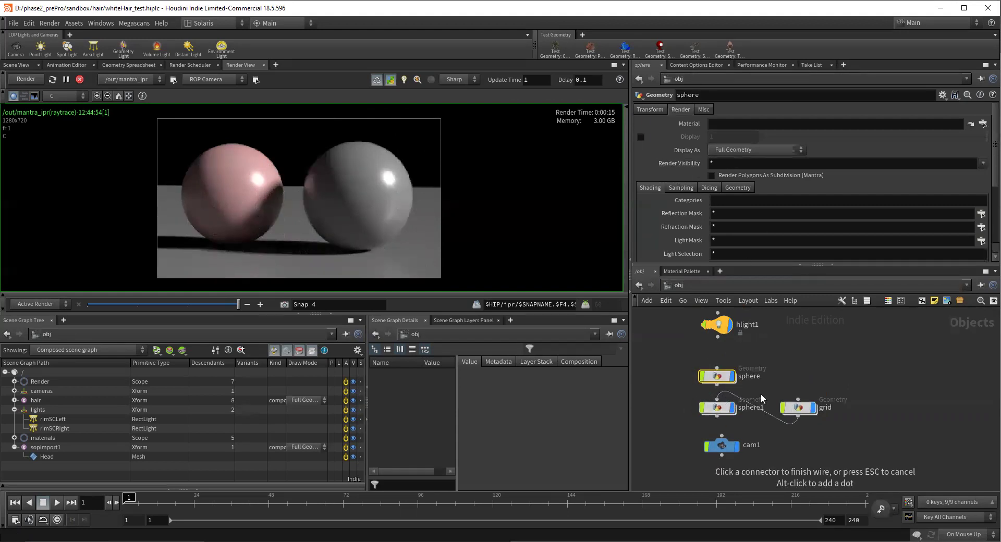
pyautogui.click(760, 396)
pyautogui.hotkey('ctrl', 'z')
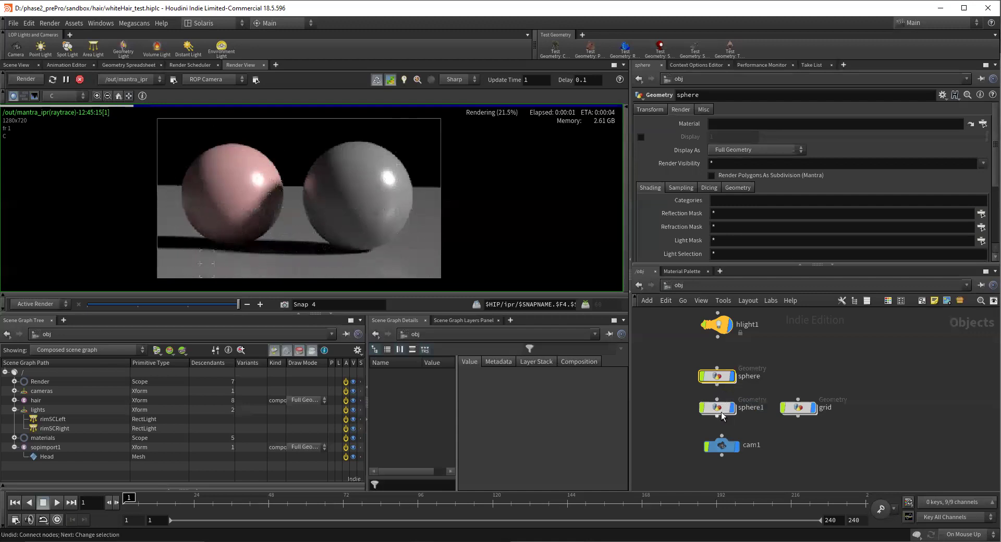
pyautogui.click(722, 403)
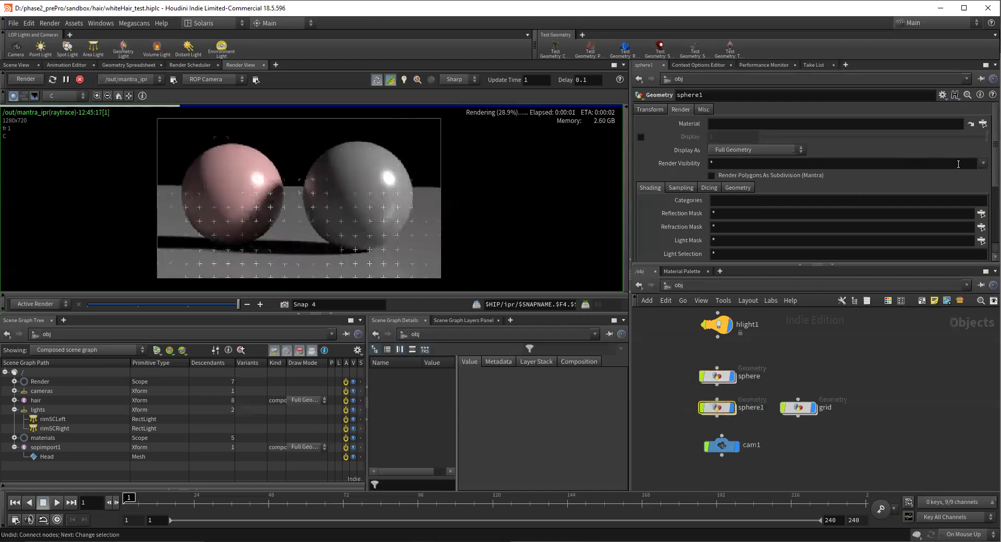
# Save a render snapshot and set sphere1's Render Visibility to primary rays only.
pyautogui.click(983, 164)
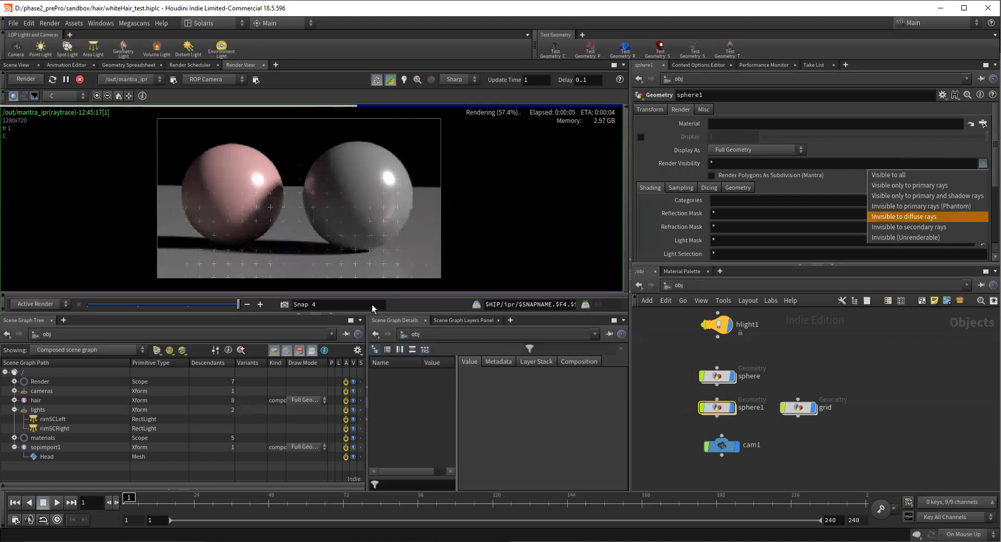
pyautogui.click(279, 309)
pyautogui.click(284, 305)
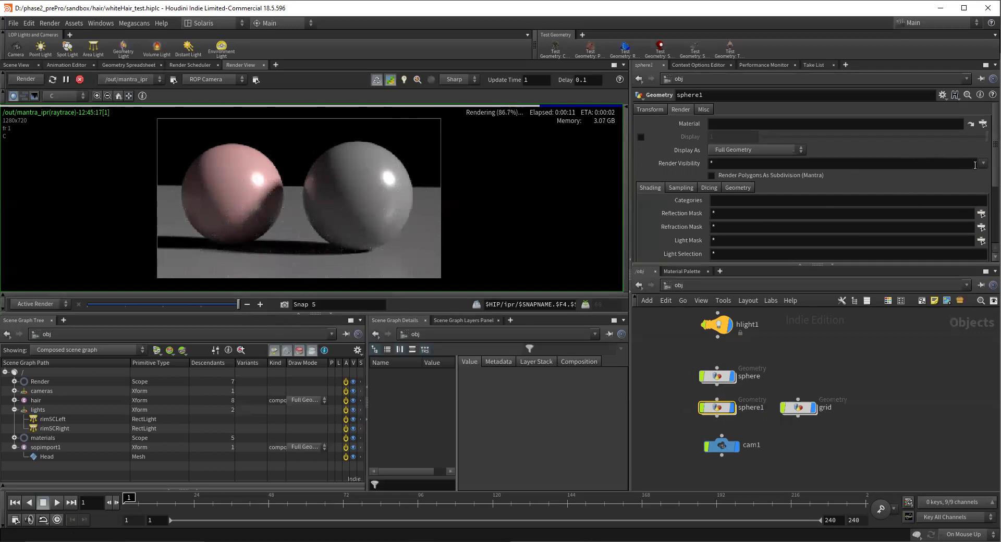
pyautogui.click(983, 164)
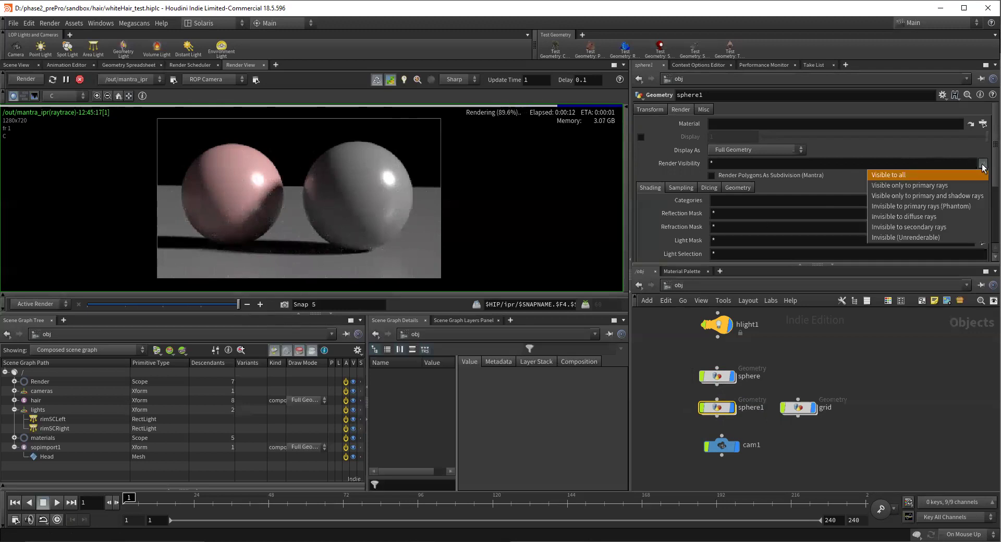
pyautogui.click(919, 185)
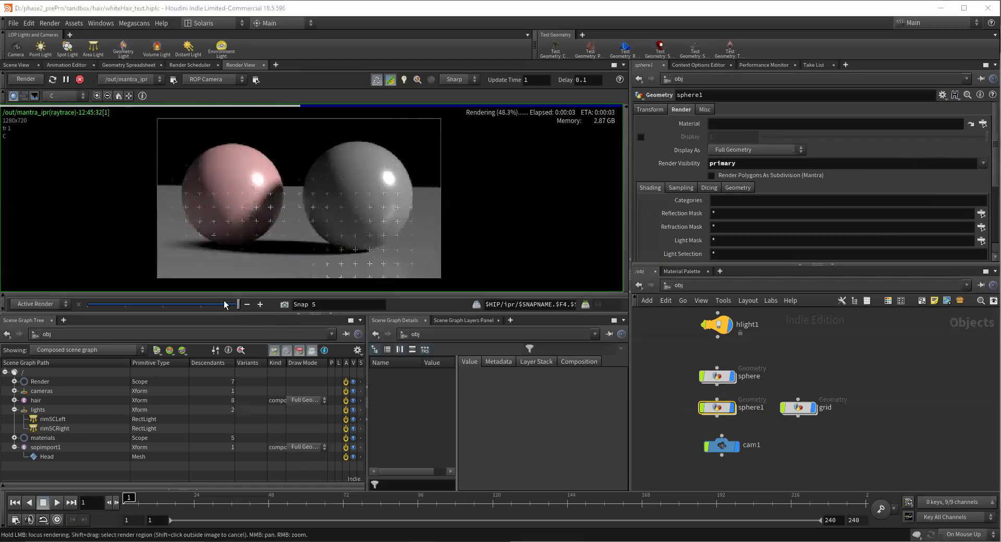
pyautogui.moveTo(234, 306)
pyautogui.mouseDown()
pyautogui.moveTo(217, 307)
pyautogui.moveTo(238, 304)
pyautogui.mouseUp()
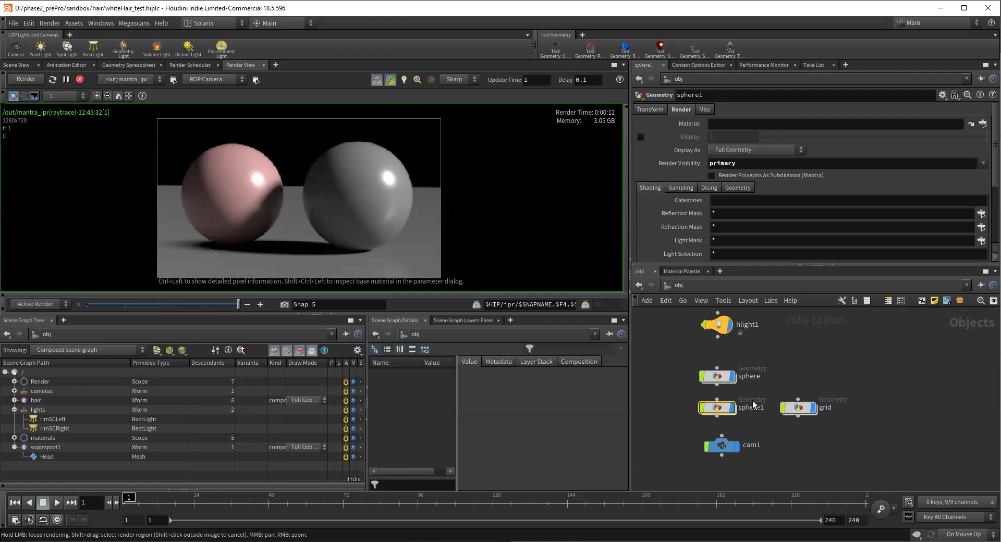
# Inside the gray sphere object, set the sphere's Center Z to -.1.
pyautogui.click(723, 380)
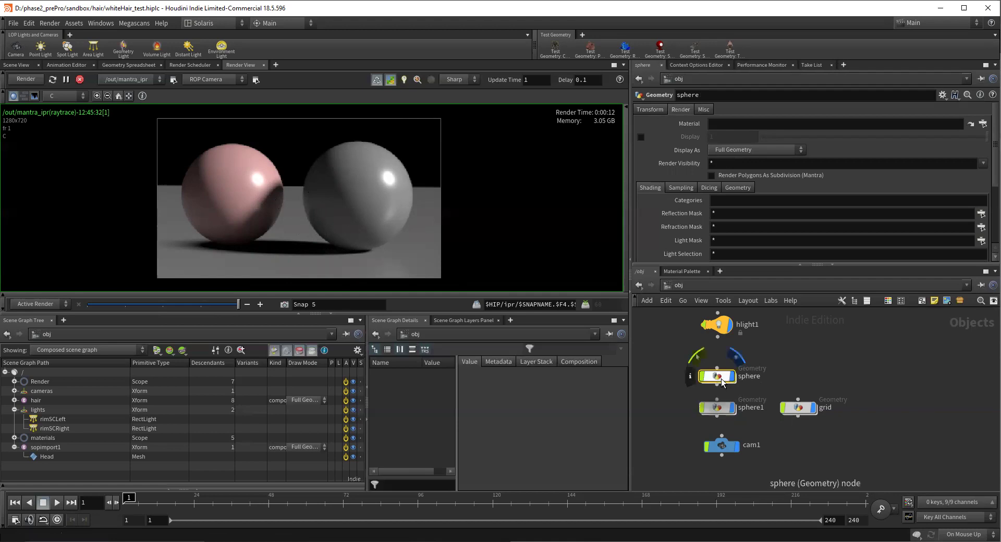
pyautogui.doubleClick(723, 381)
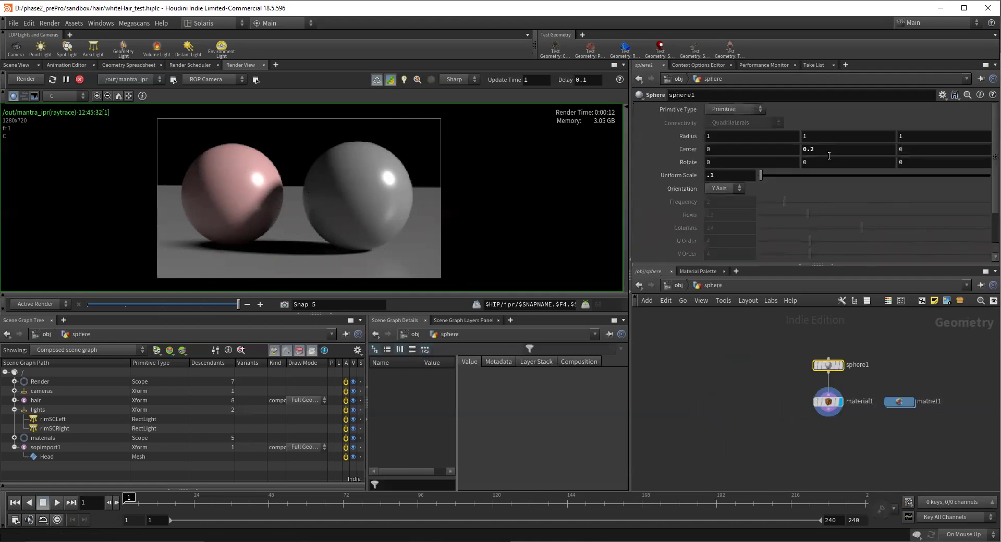
pyautogui.click(914, 149)
pyautogui.write('-.1')
pyautogui.press('Return')
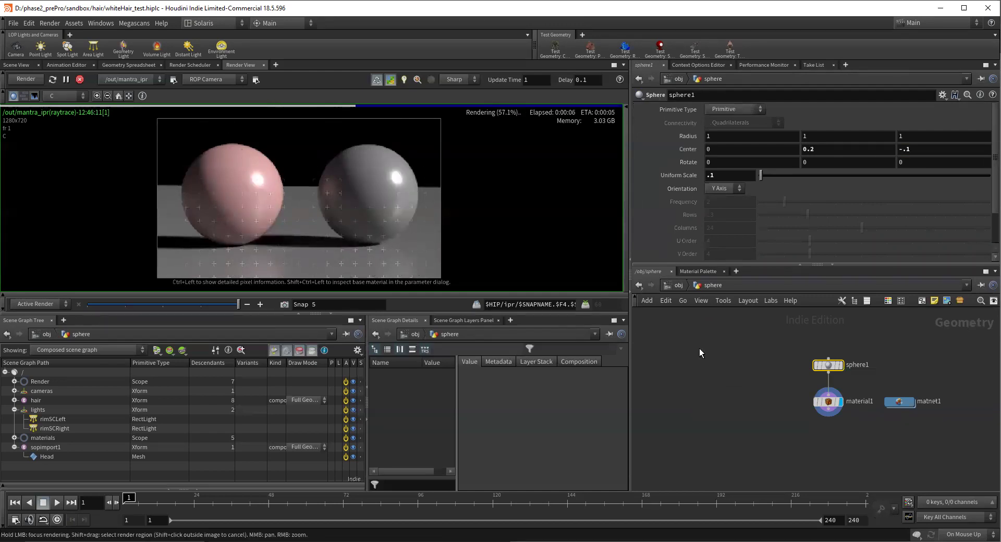
# Back at /obj, restart the IPR render and compare it with Snap 4.
pyautogui.click(672, 285)
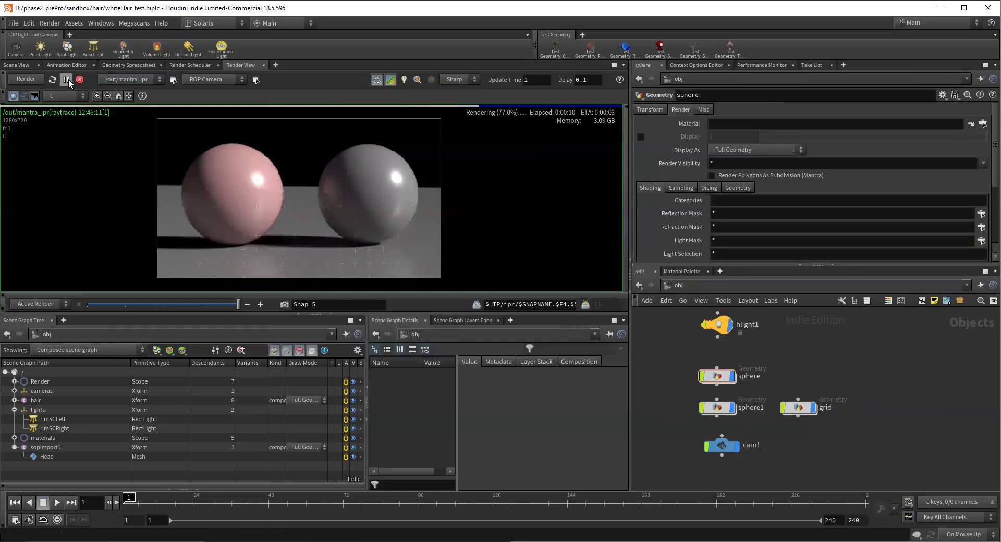
pyautogui.click(24, 77)
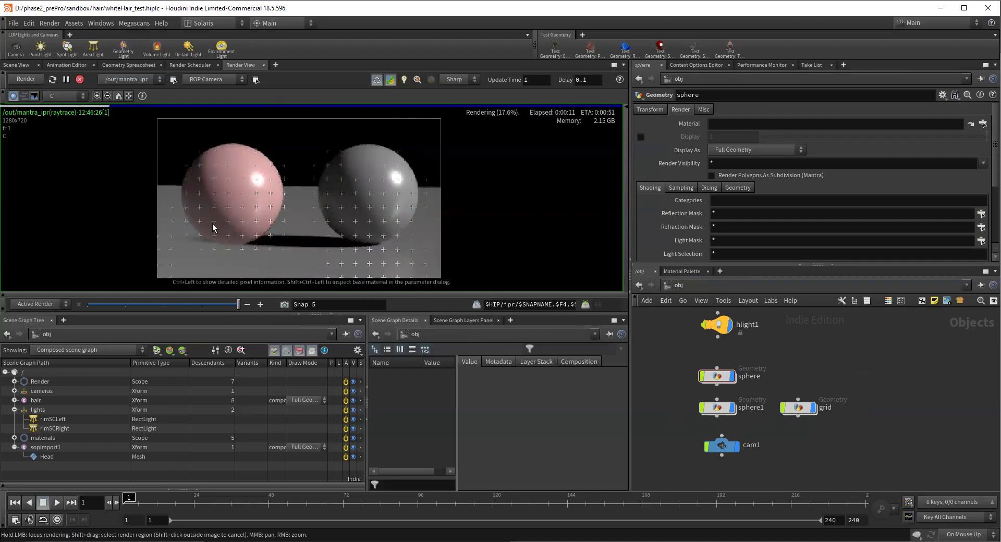
pyautogui.moveTo(235, 304)
pyautogui.mouseDown()
pyautogui.moveTo(205, 298)
pyautogui.moveTo(240, 299)
pyautogui.mouseUp()
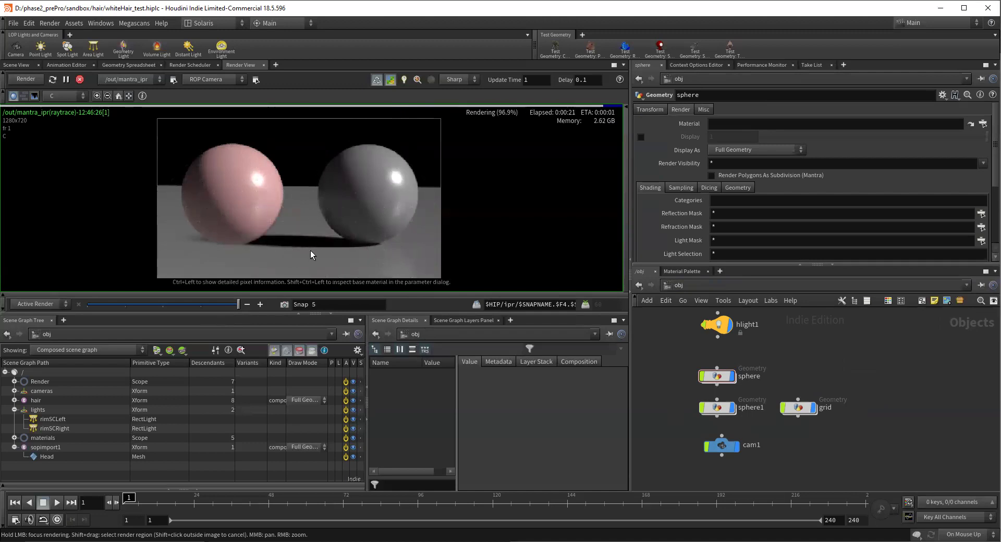
# Set sphere1's Render Visibility to 'Visible to all'.
pyautogui.click(717, 407)
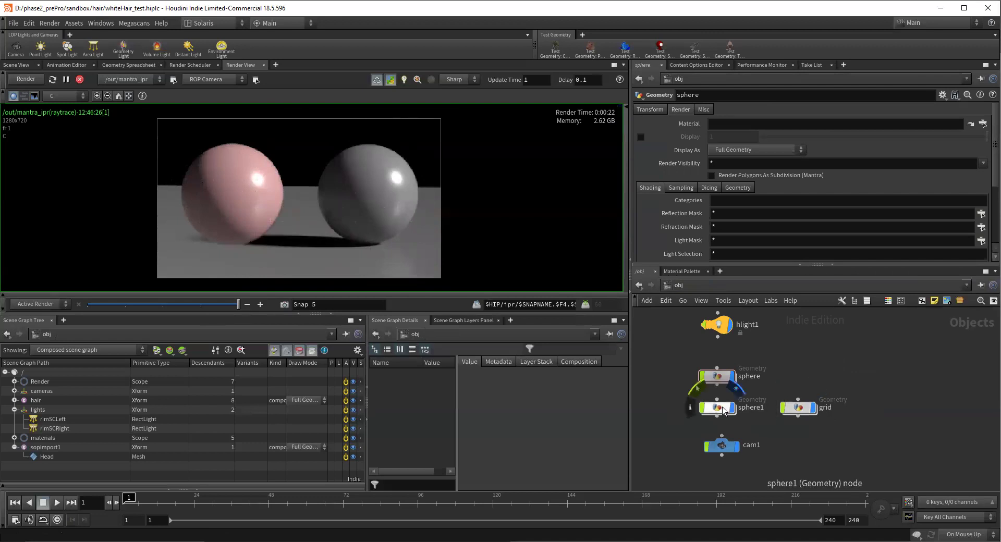
pyautogui.click(984, 163)
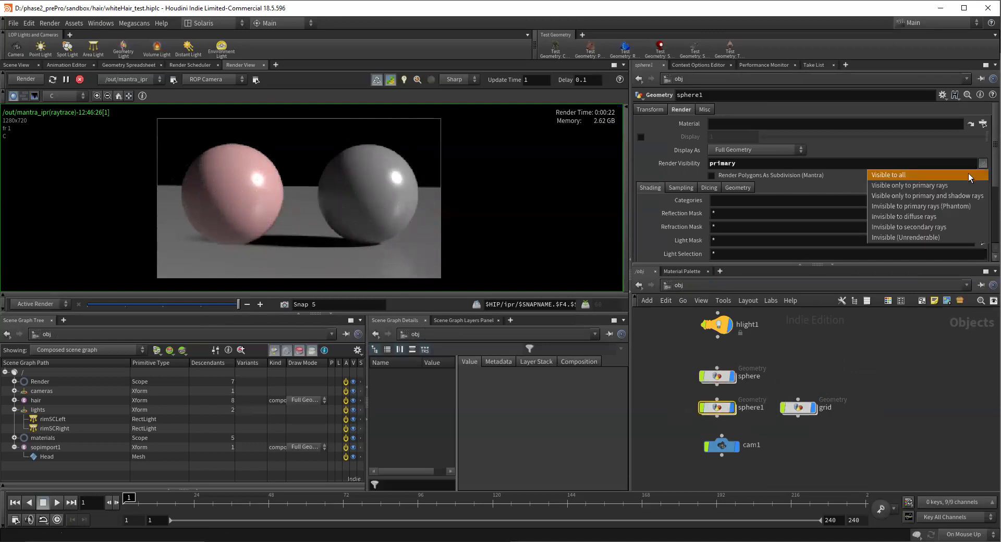
pyautogui.press('Return')
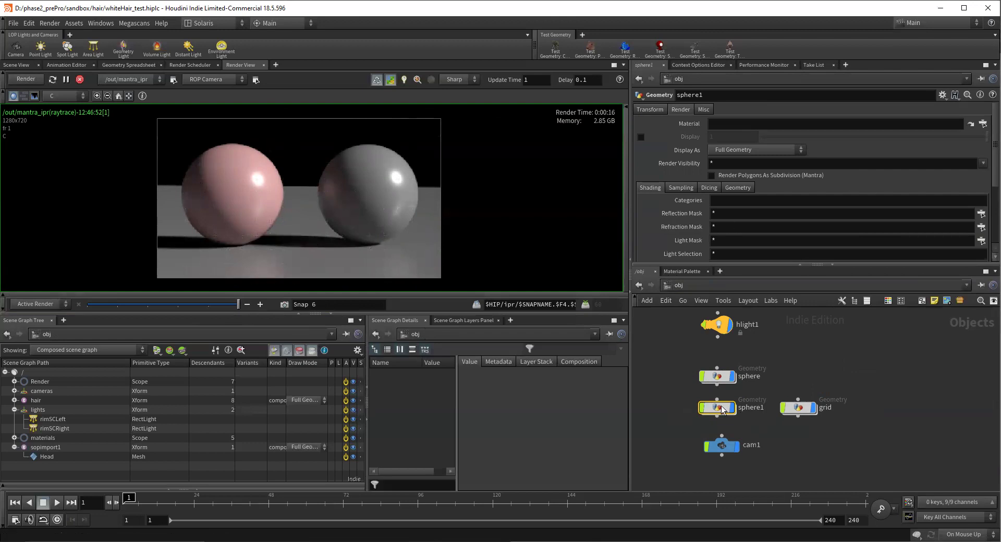
pyautogui.click(984, 163)
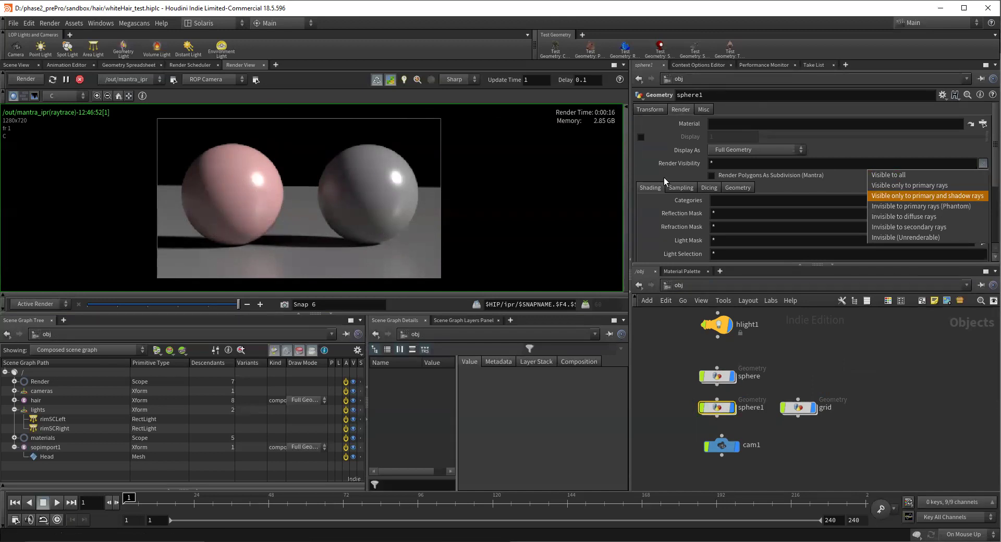
# Set sphere1 to primary|shadow visibility and flip between Snap 5 and the live render.
pyautogui.press('Return')
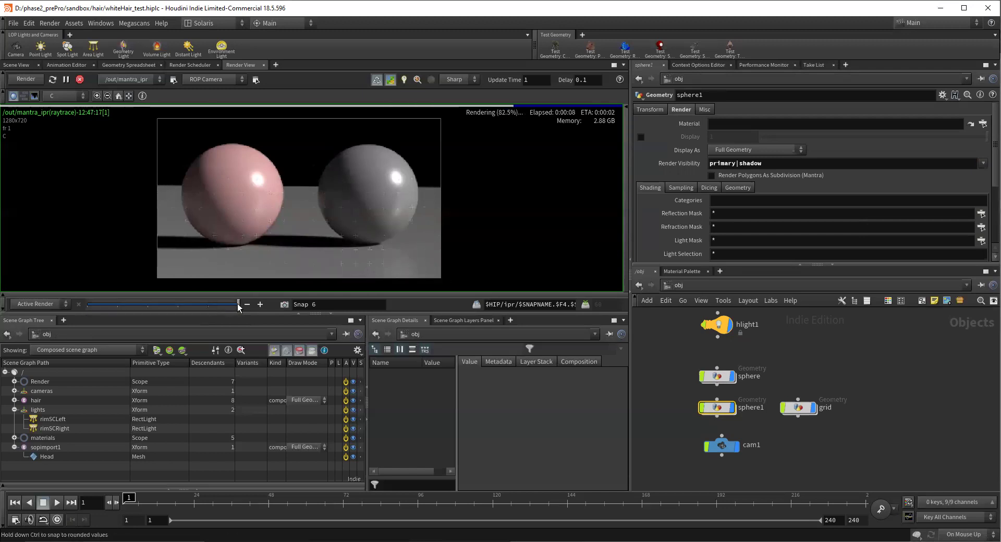
pyautogui.moveTo(226, 304); pyautogui.dragTo(216, 305)
pyautogui.click(217, 304)
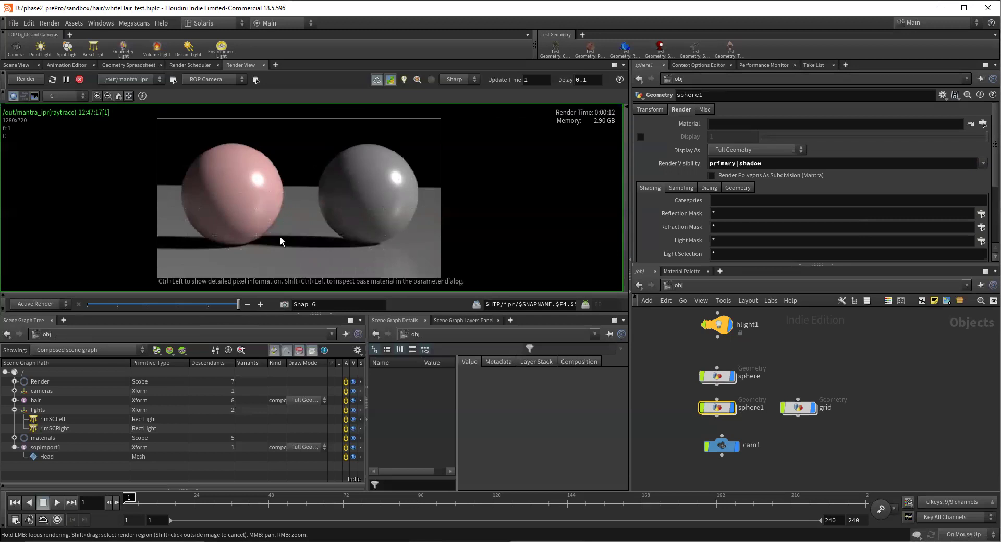
pyautogui.click(238, 305)
pyautogui.click(218, 303)
pyautogui.click(984, 164)
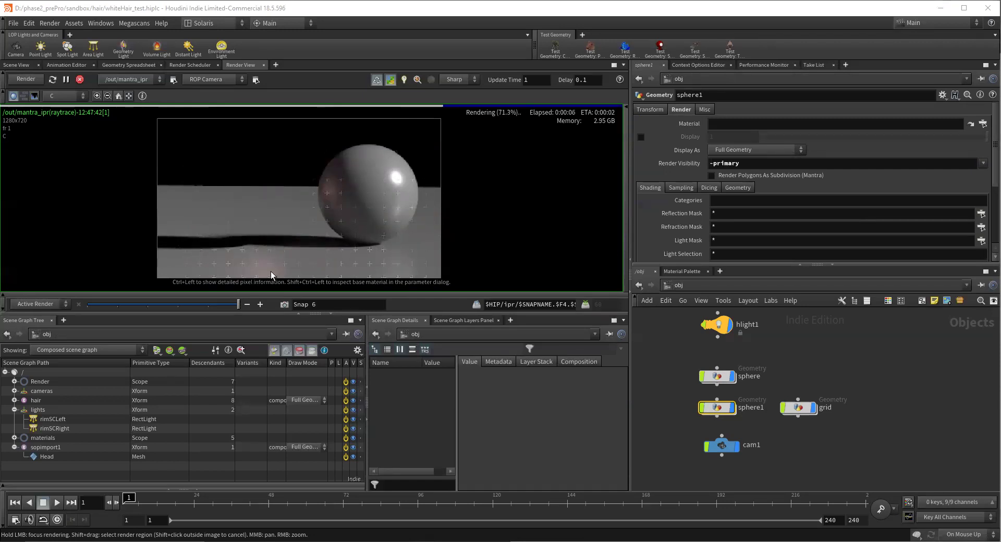
pyautogui.click(984, 163)
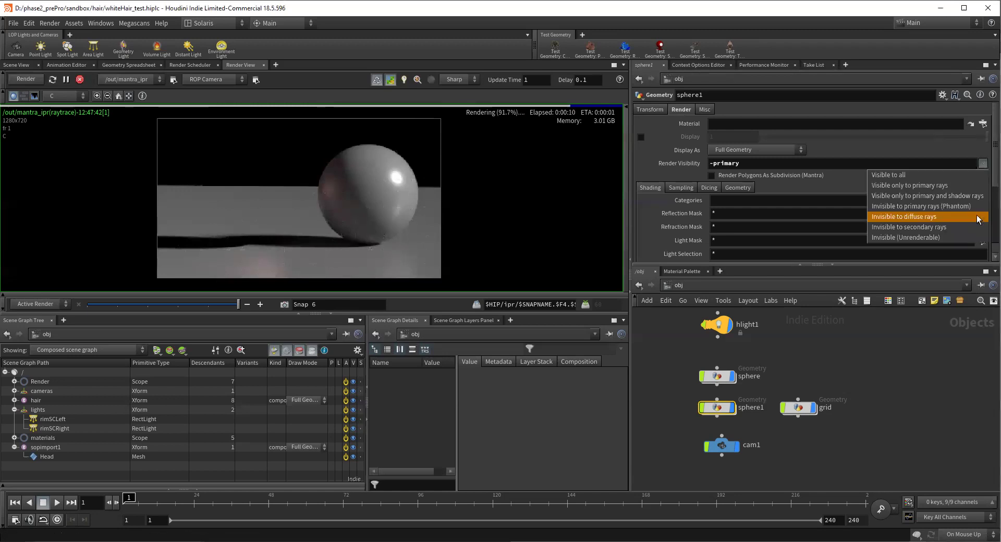
pyautogui.click(979, 219)
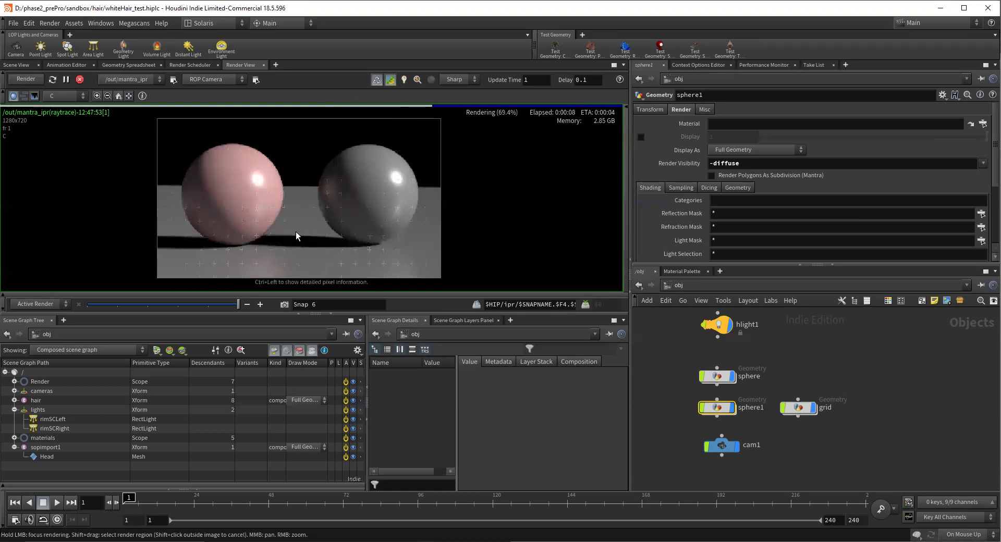
pyautogui.moveTo(238, 305); pyautogui.dragTo(212, 304)
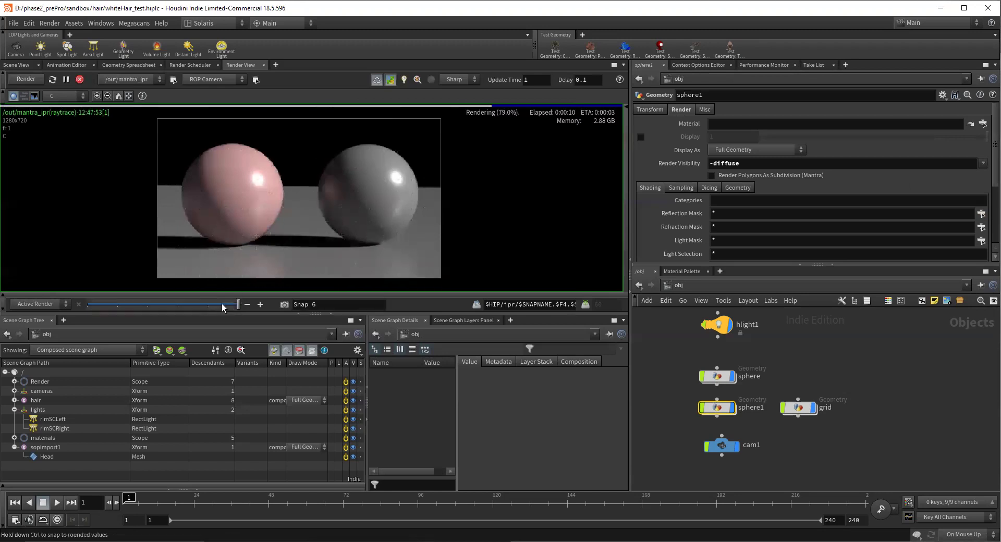
pyautogui.moveTo(208, 304); pyautogui.dragTo(238, 304)
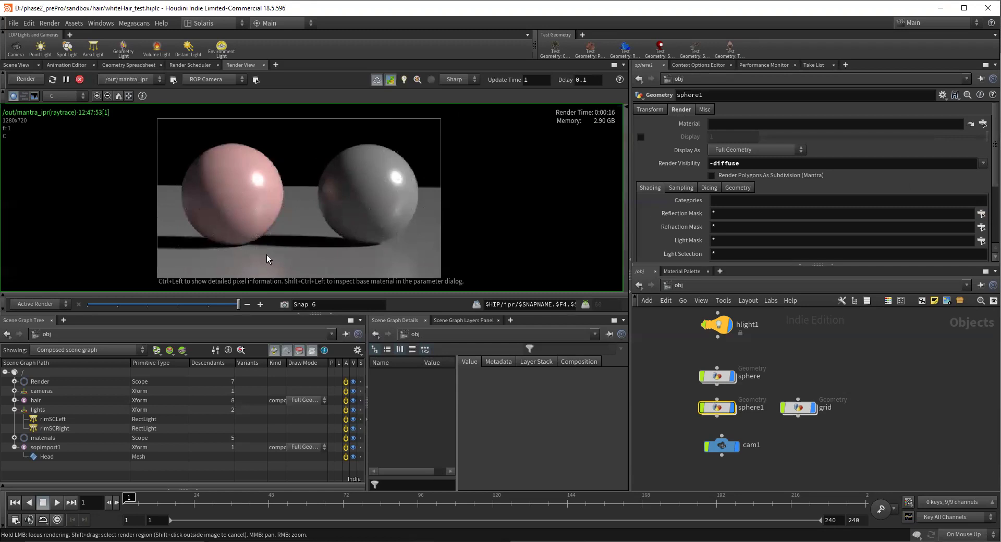
pyautogui.moveTo(239, 304)
pyautogui.mouseDown()
pyautogui.moveTo(215, 307)
pyautogui.moveTo(243, 307)
pyautogui.mouseUp()
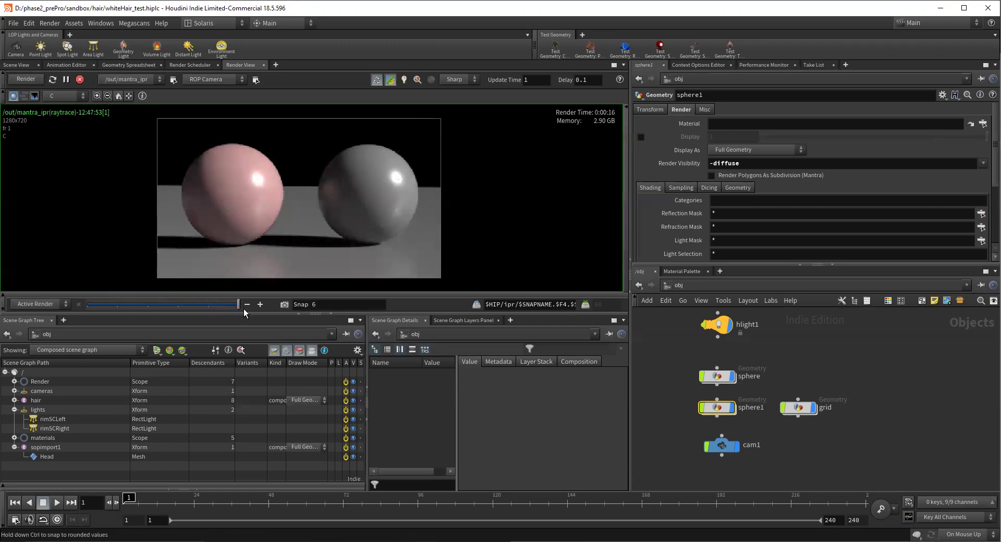
# Make the pink sphere invisible to secondary rays and compare against the saved snapshot.
pyautogui.click(983, 163)
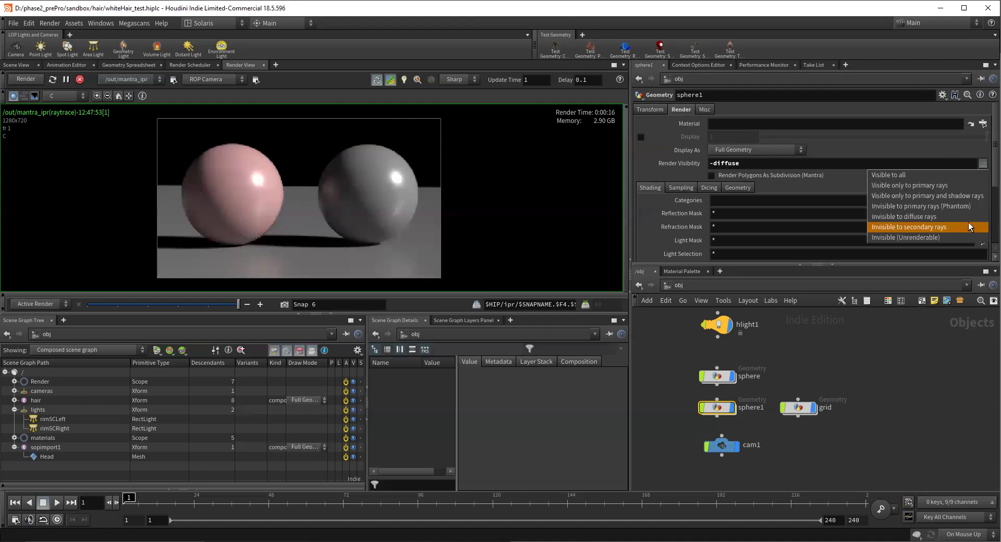
pyautogui.press('Return')
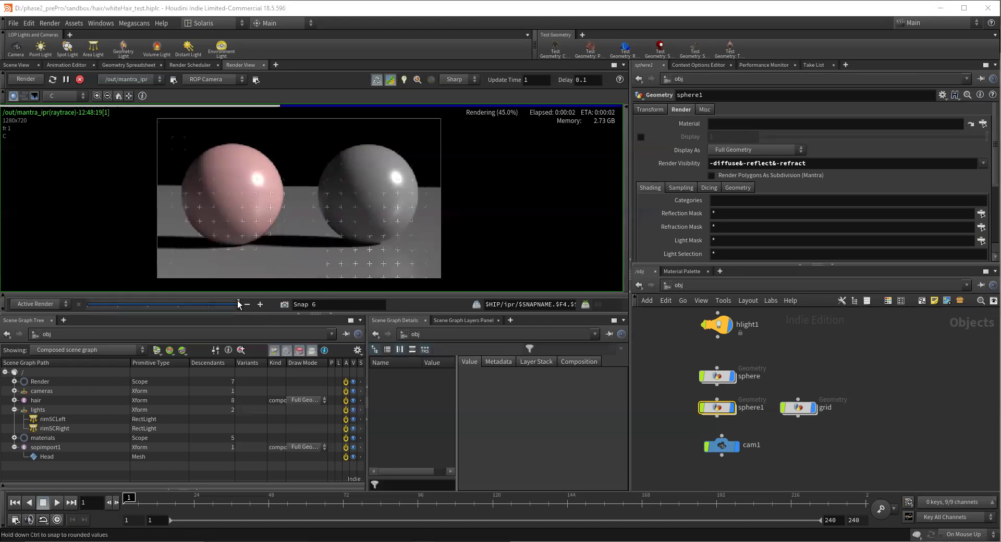
pyautogui.moveTo(239, 305); pyautogui.dragTo(226, 305)
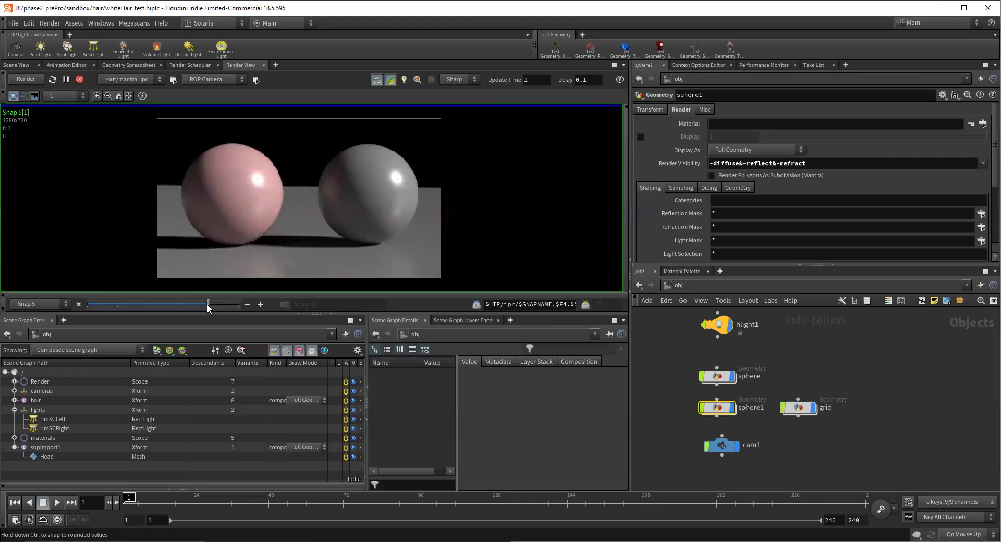
pyautogui.click(229, 307)
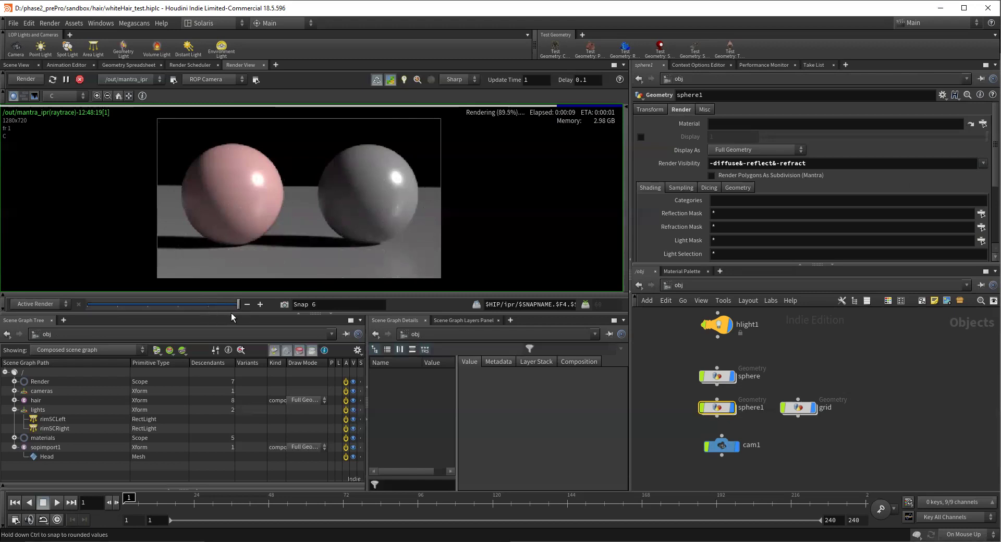
# Set the pink sphere to 'Invisible (Unrenderable)' so it vanishes from the render.
pyautogui.click(983, 164)
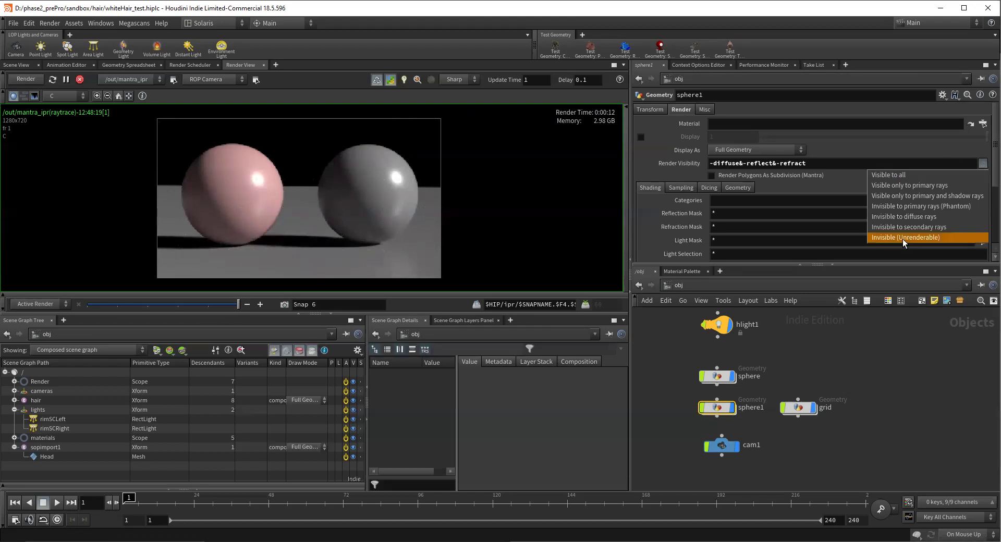
pyautogui.press('Return')
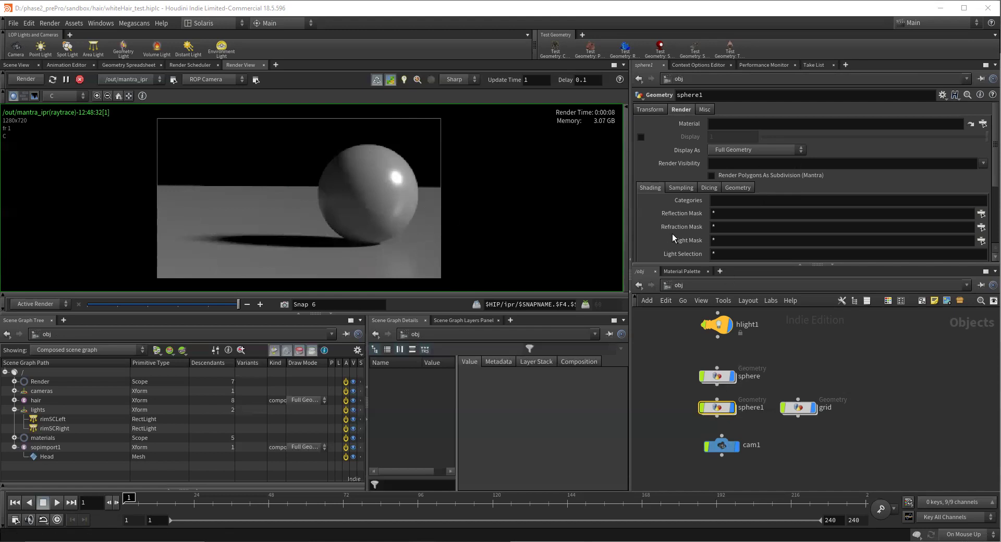
pyautogui.scroll(-2, 678, 196)
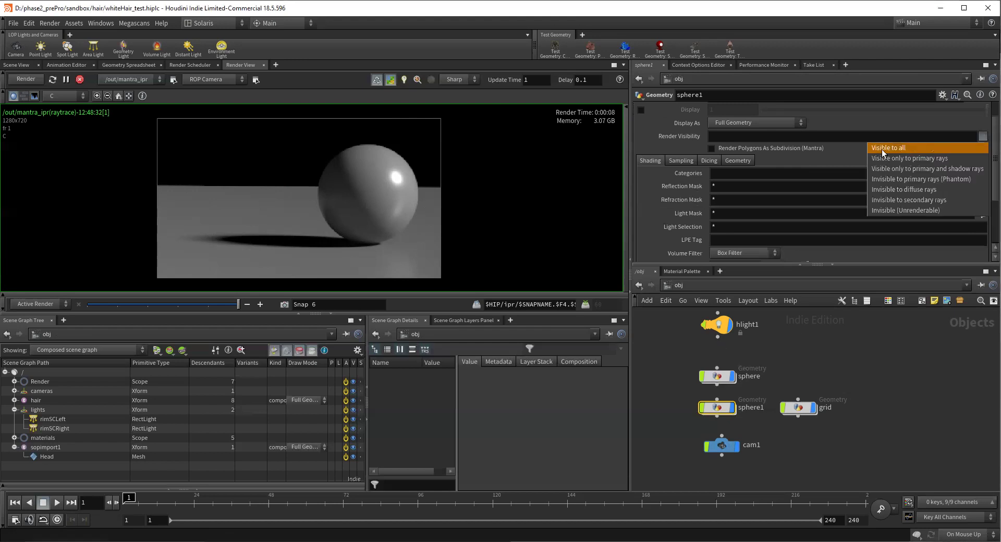
# Restore sphere1 to visible-to-all and set the gray sphere's Reflection Mask to 'sphere grid'.
pyautogui.click(882, 148)
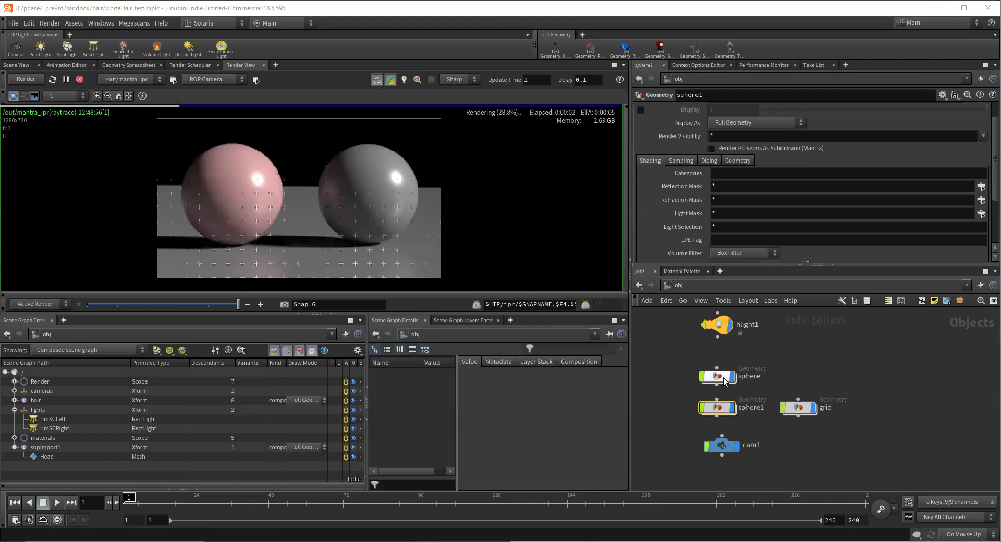
pyautogui.click(717, 376)
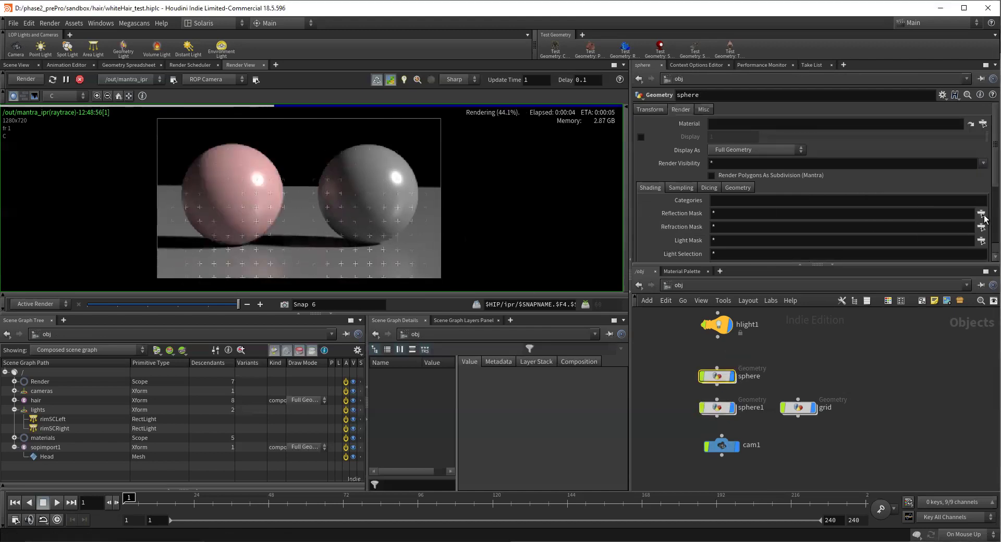
pyautogui.click(981, 214)
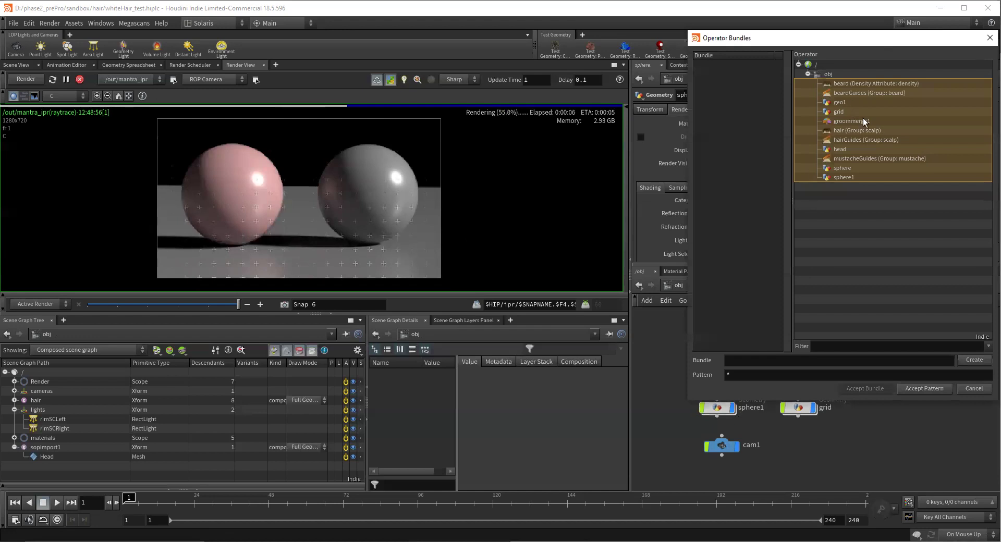
pyautogui.click(851, 169)
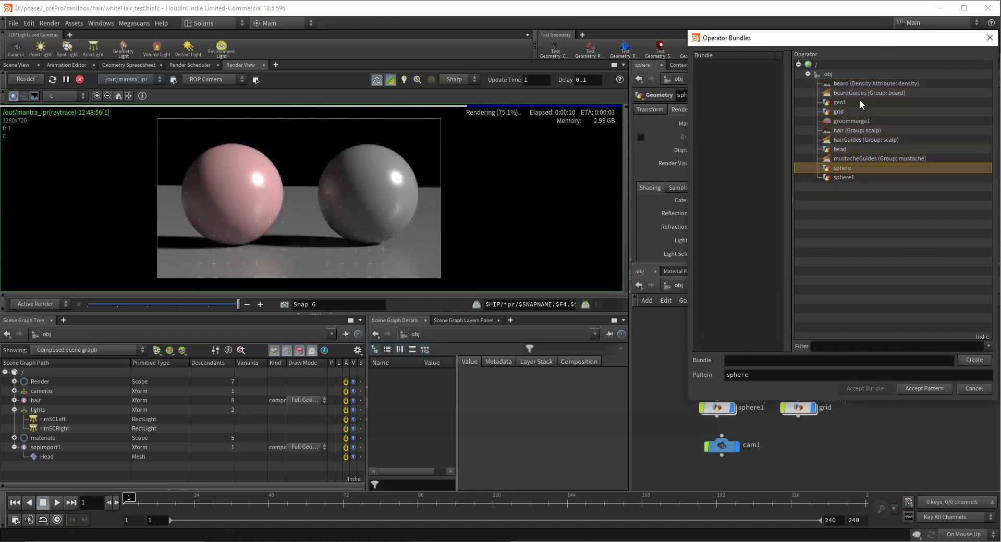
pyautogui.keyDown('ctrl'); pyautogui.click(844, 112); pyautogui.keyUp('ctrl')
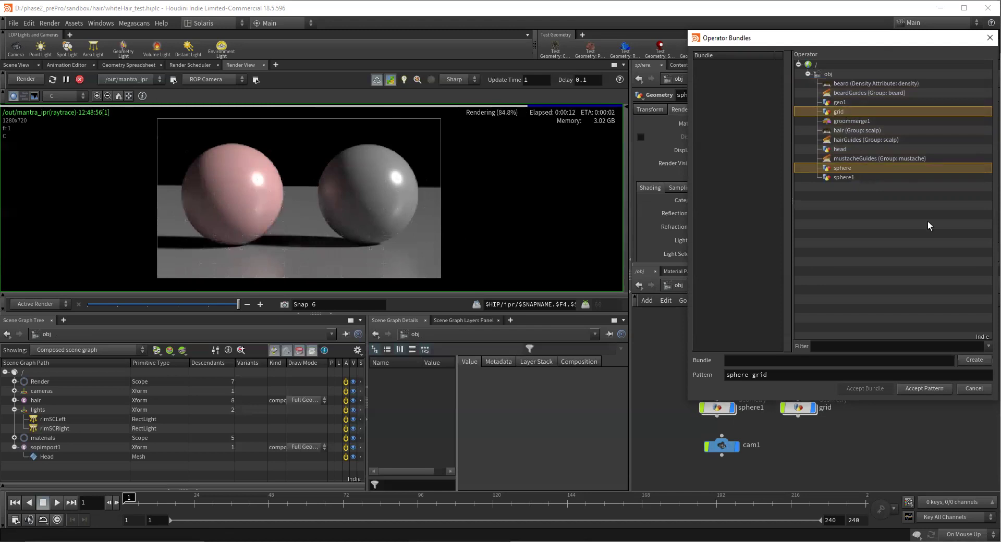
pyautogui.click(918, 385)
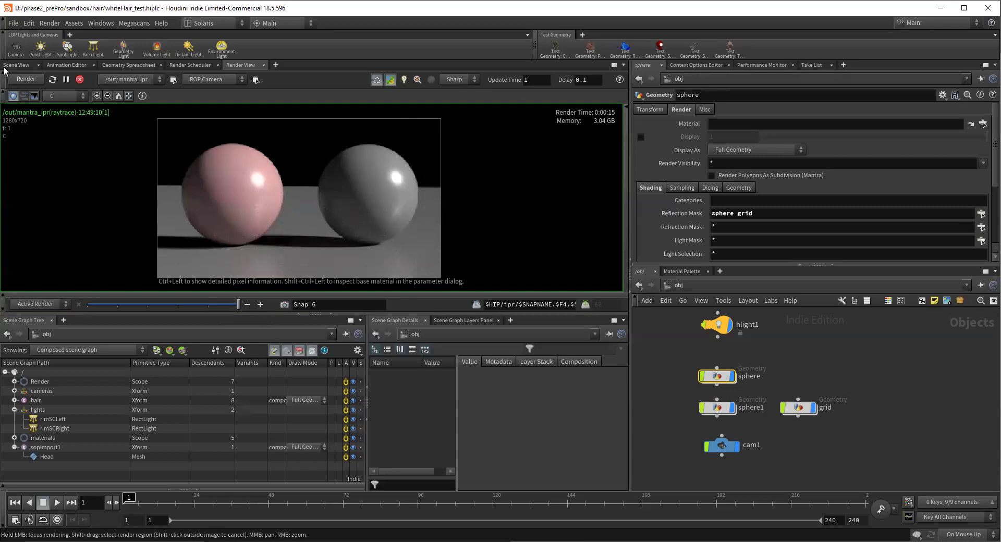
pyautogui.click(27, 78)
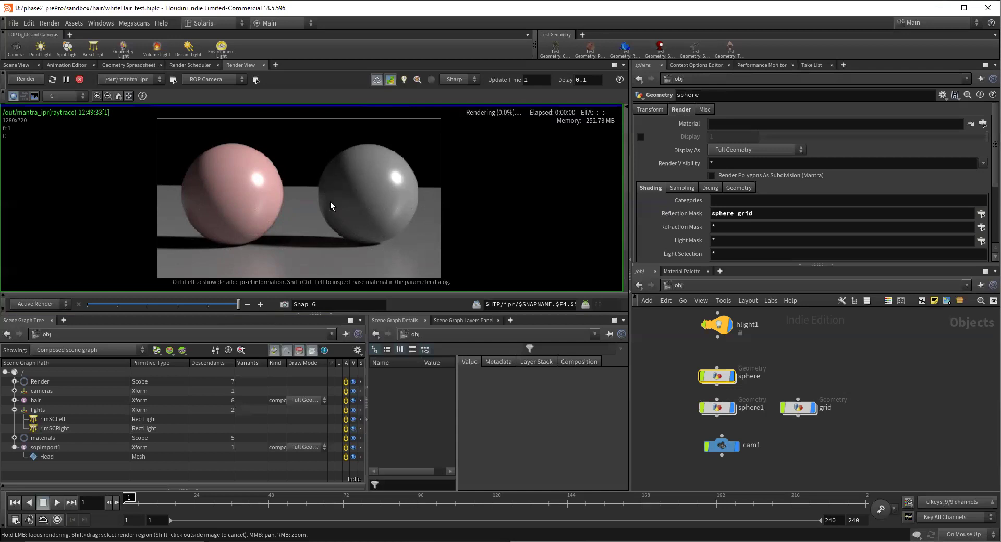
pyautogui.click(724, 411)
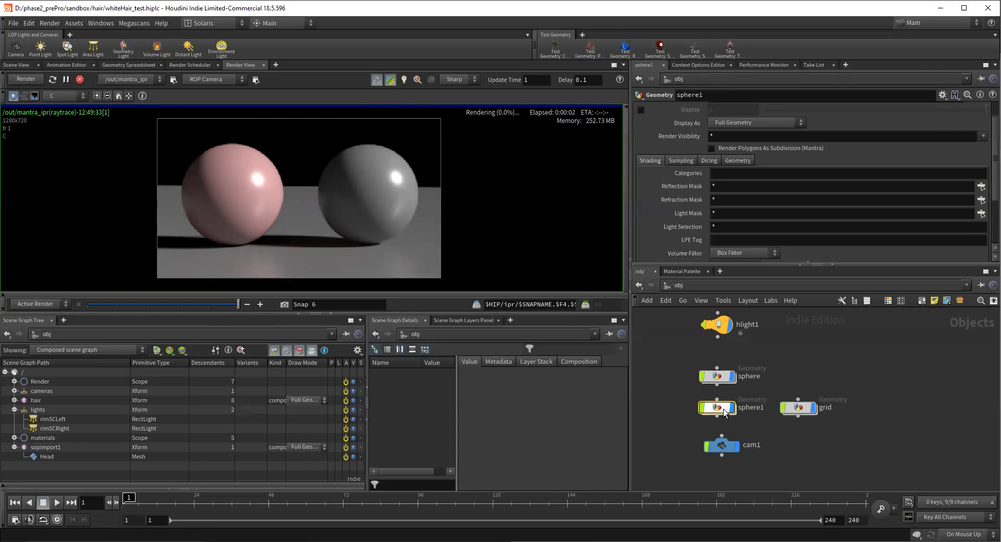
pyautogui.click(719, 376)
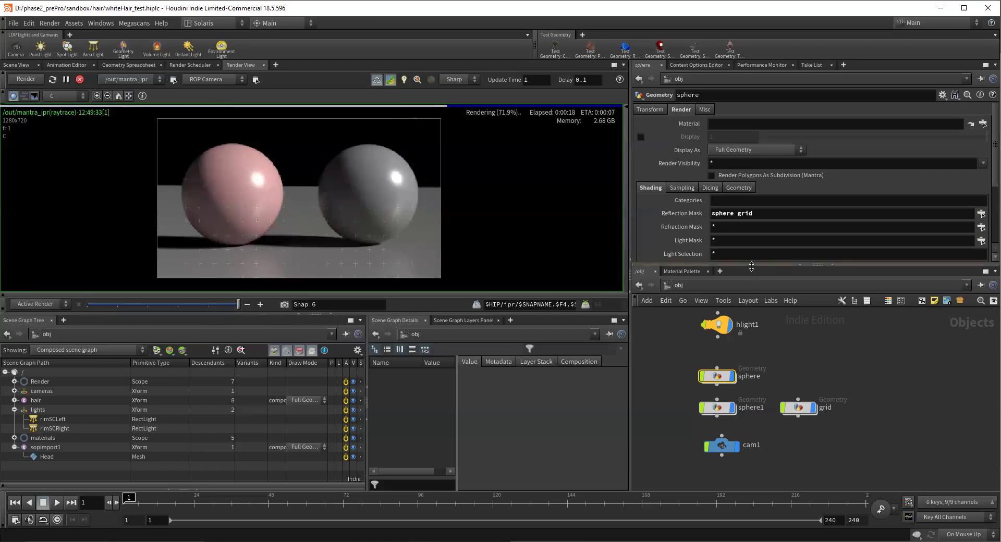
# Remove hlight1 from sphere1's Light Mask, leaving the mask empty so the pink sphere renders unlit.
pyautogui.click(681, 225)
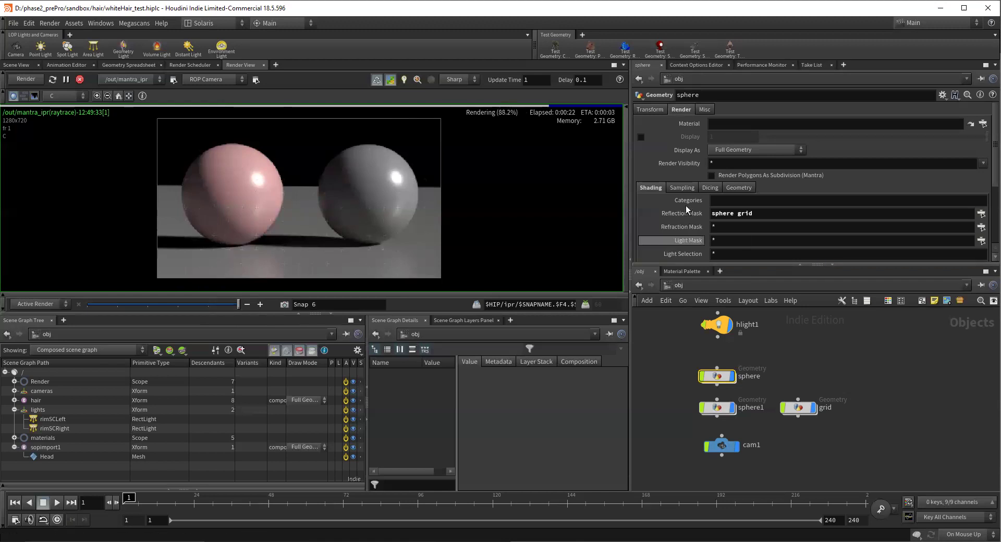
pyautogui.scroll(-2, 680, 212)
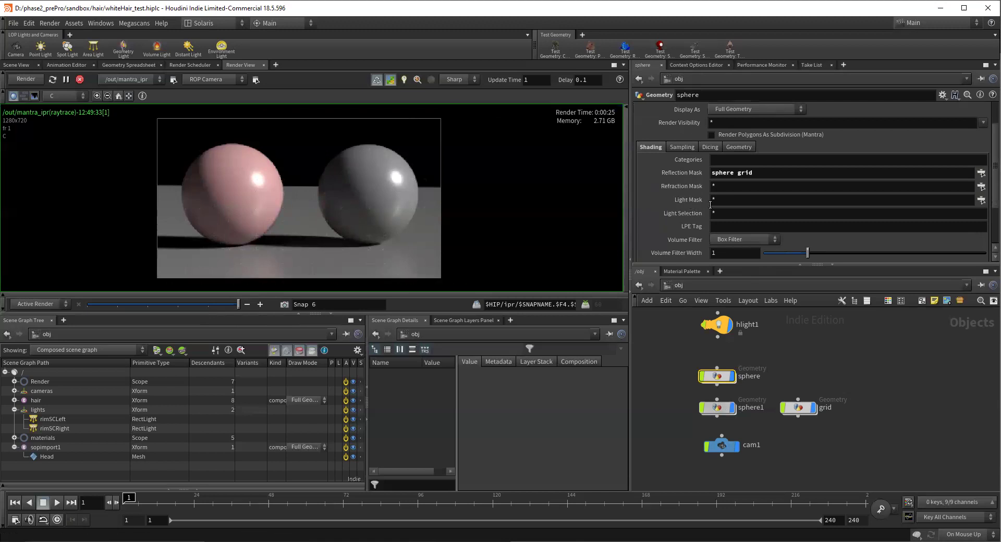
pyautogui.click(983, 214)
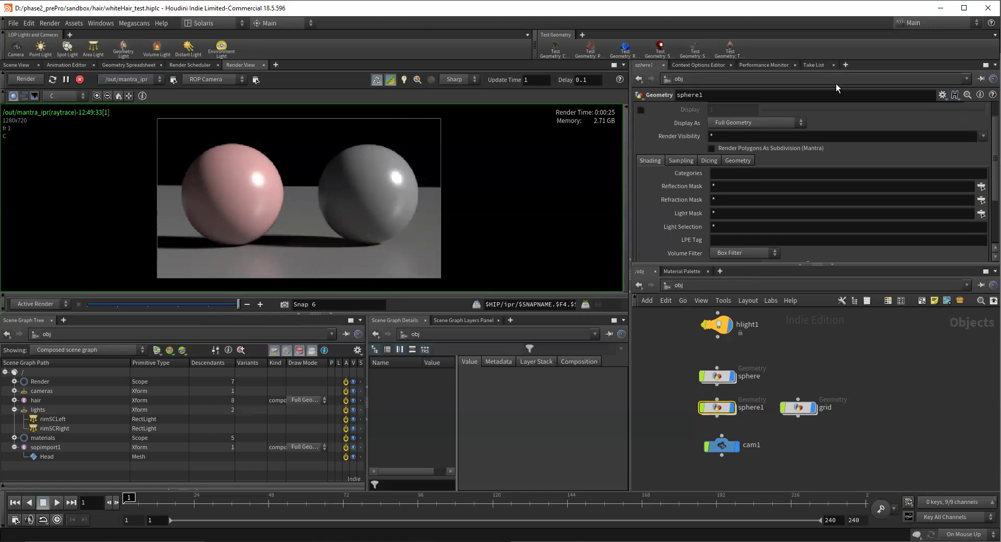
pyautogui.click(937, 389)
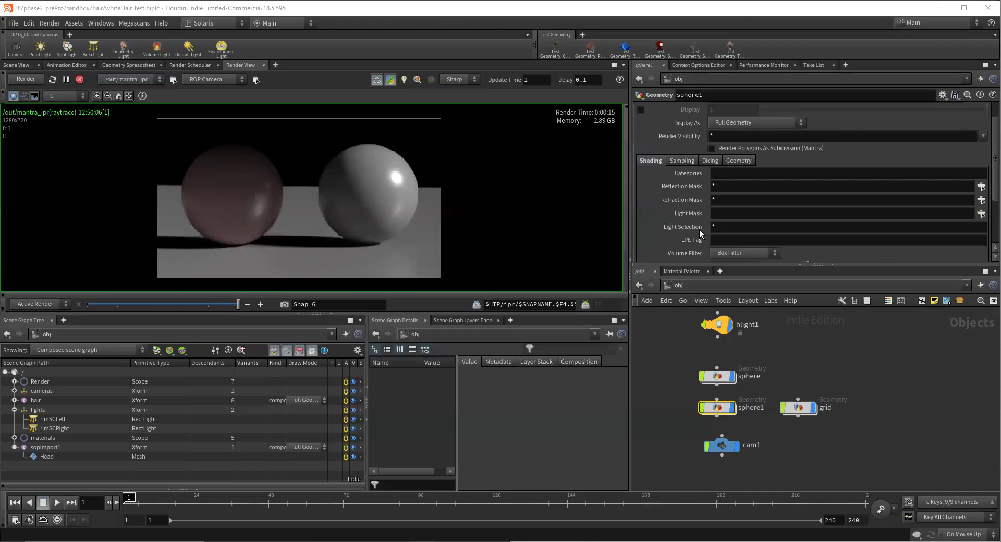
pyautogui.scroll(1, 685, 164)
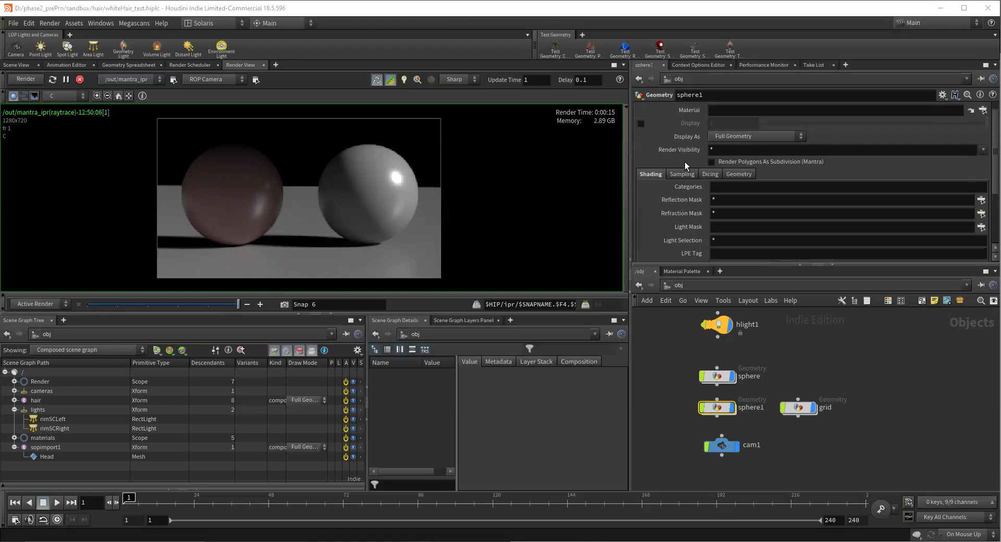